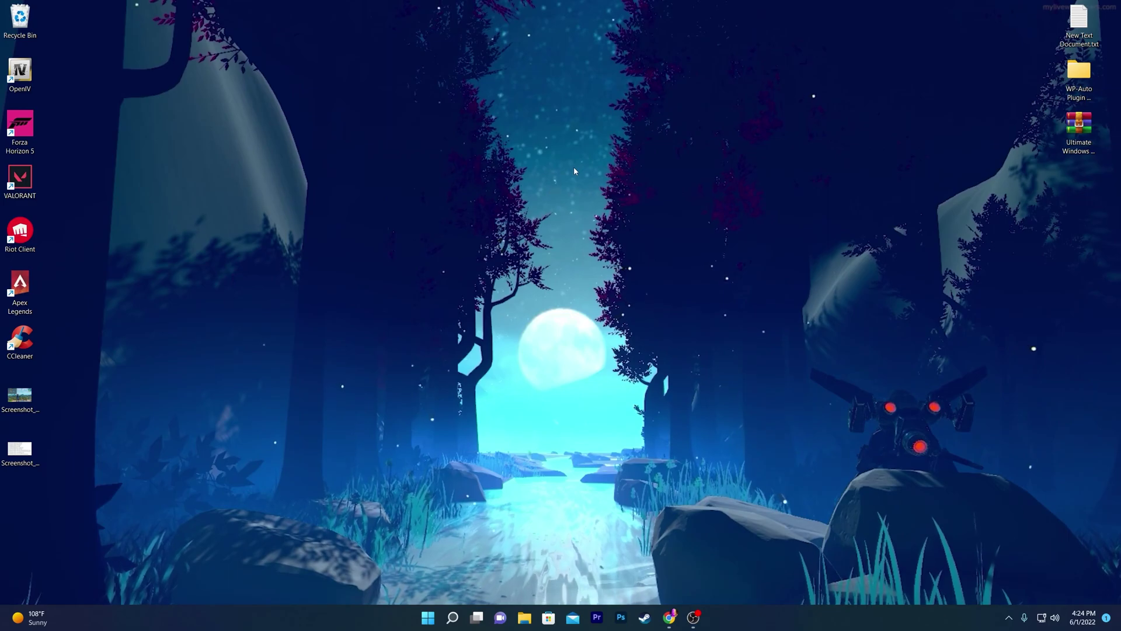
Step: Launch the Local Group Policy Editor with gpedit.msc from Run and maximize it
key(super+r)
drag(104, 488, 547, 218)
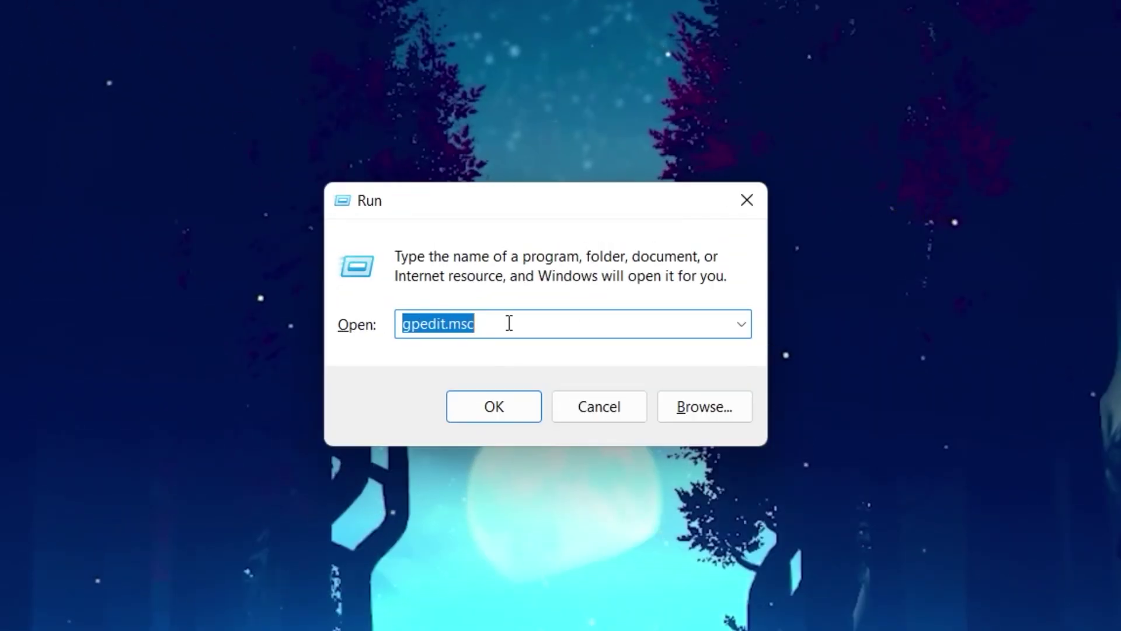
click(510, 323)
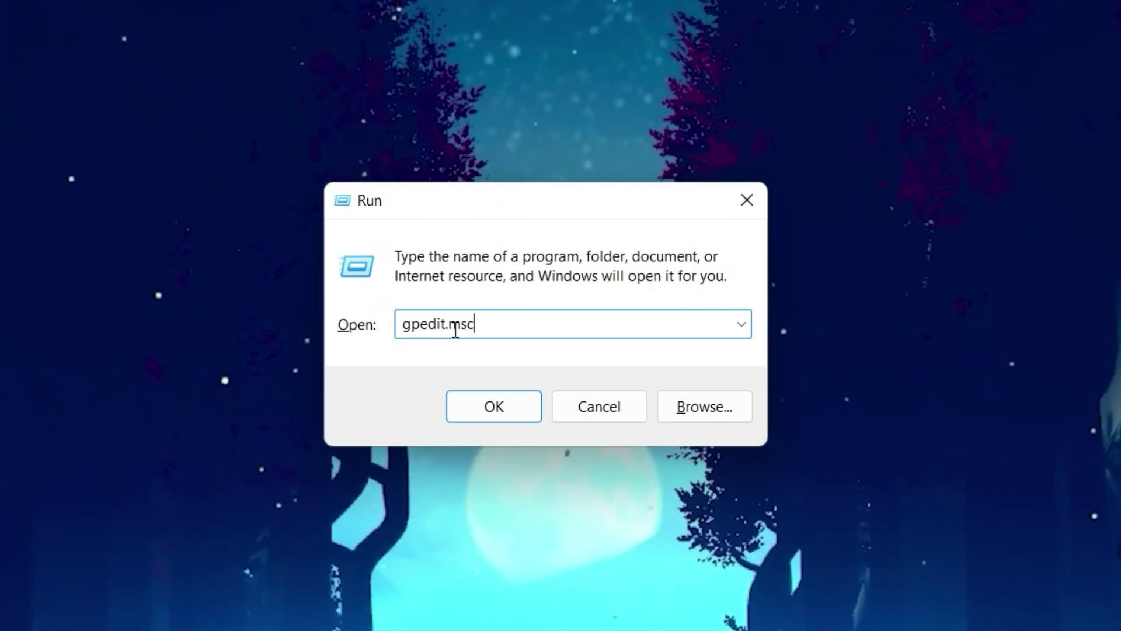
click(506, 409)
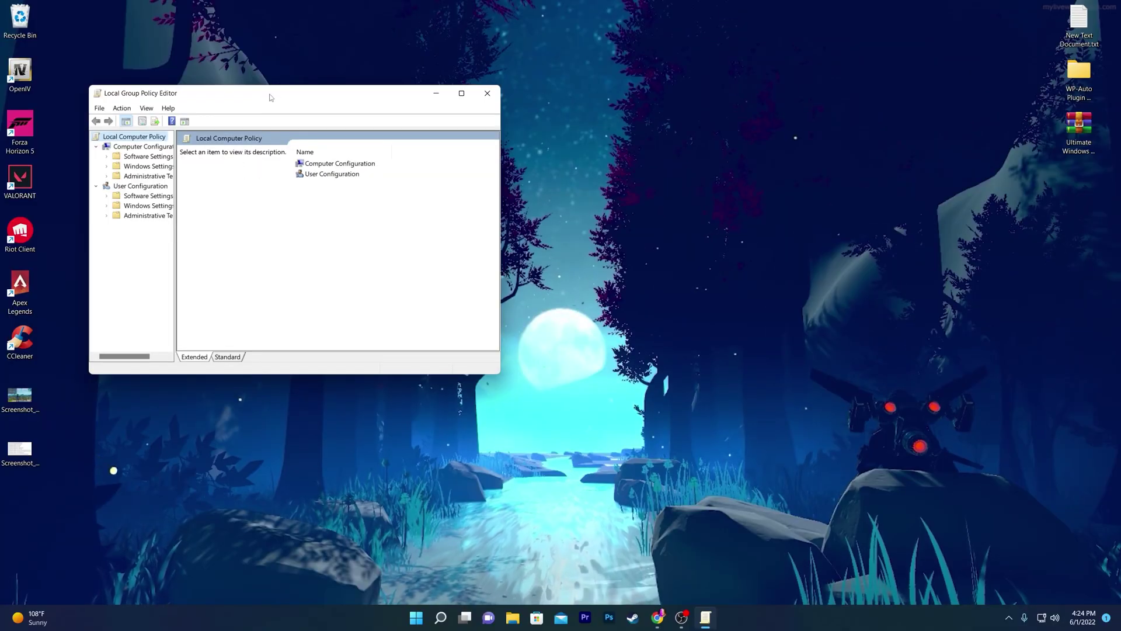
drag(268, 101, 570, 100)
double_click(572, 101)
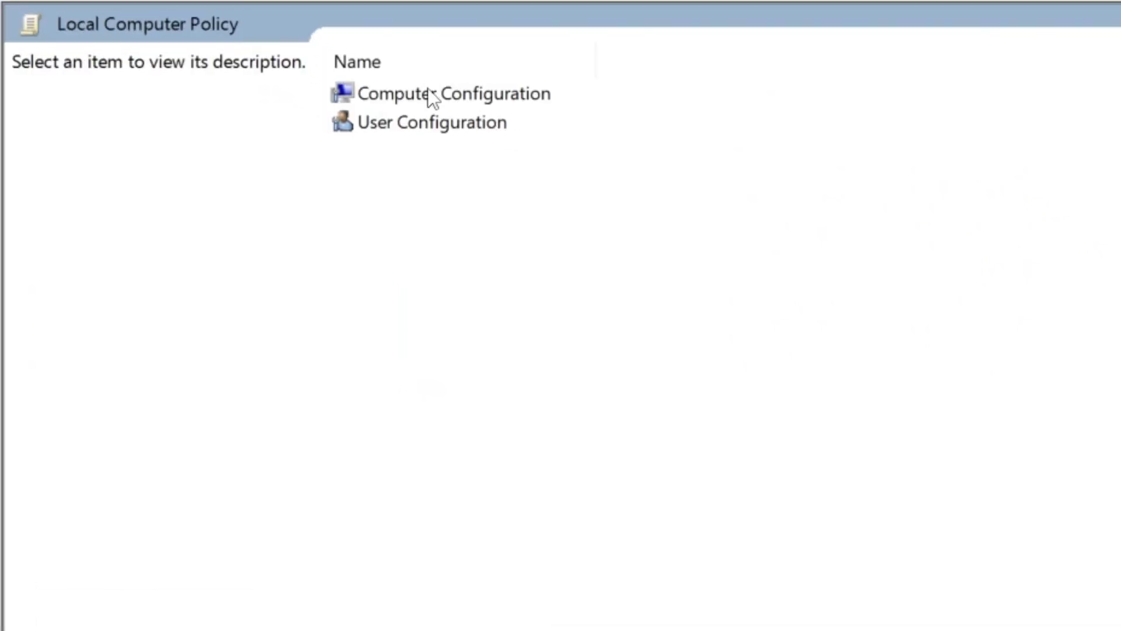
Step: Under Administrative Templates > Windows Components > App Privacy, open 'Let Windows apps run in the background'
double_click(445, 93)
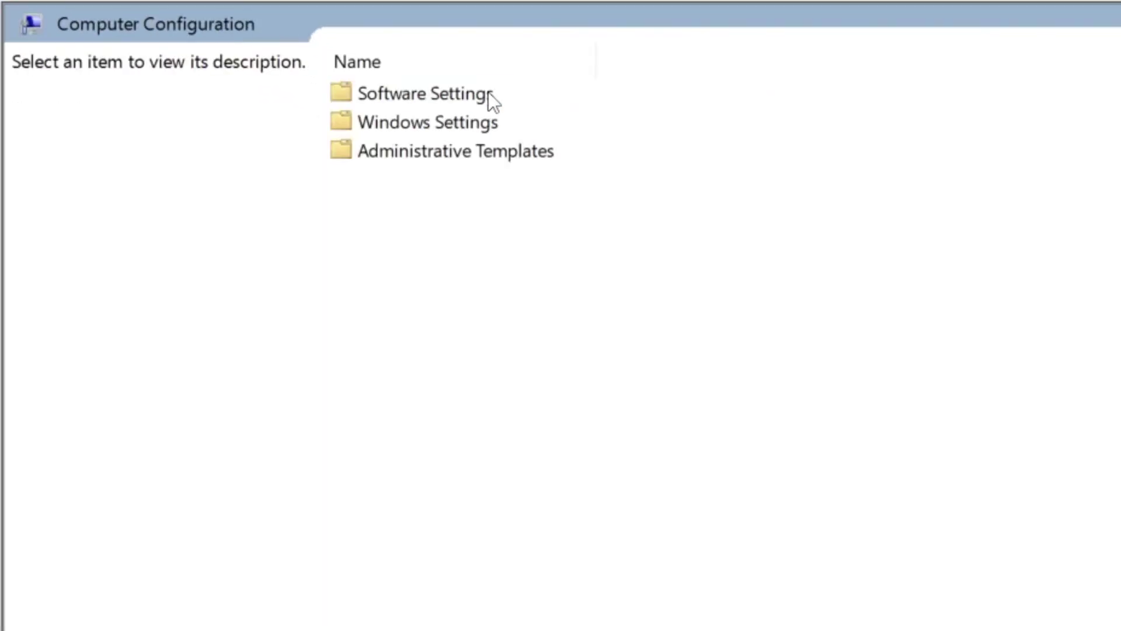
double_click(481, 157)
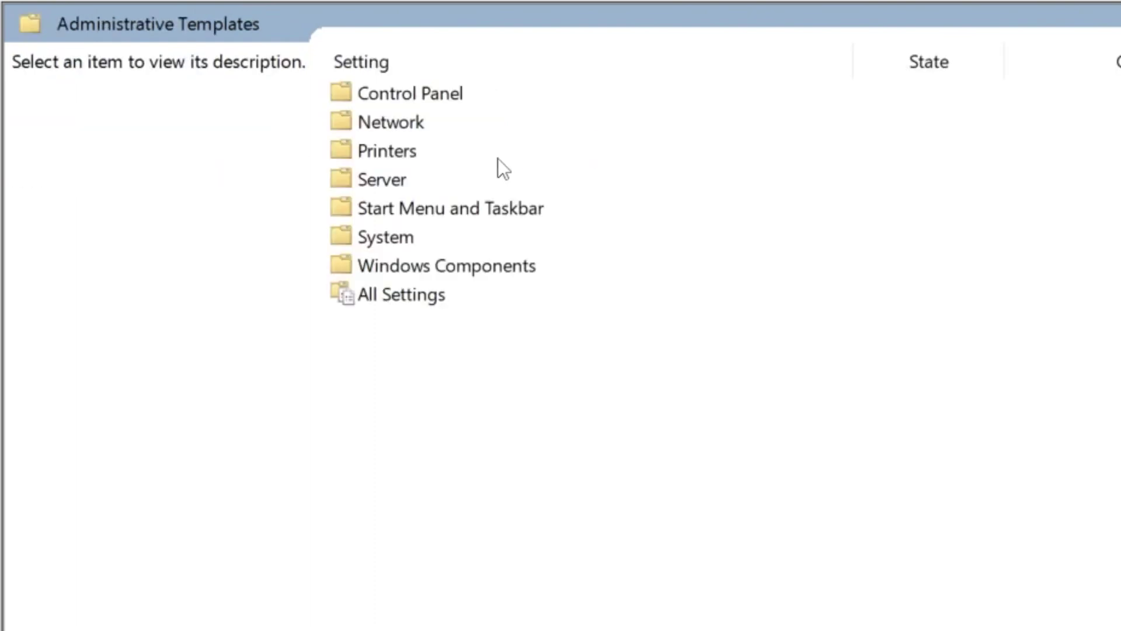
double_click(415, 267)
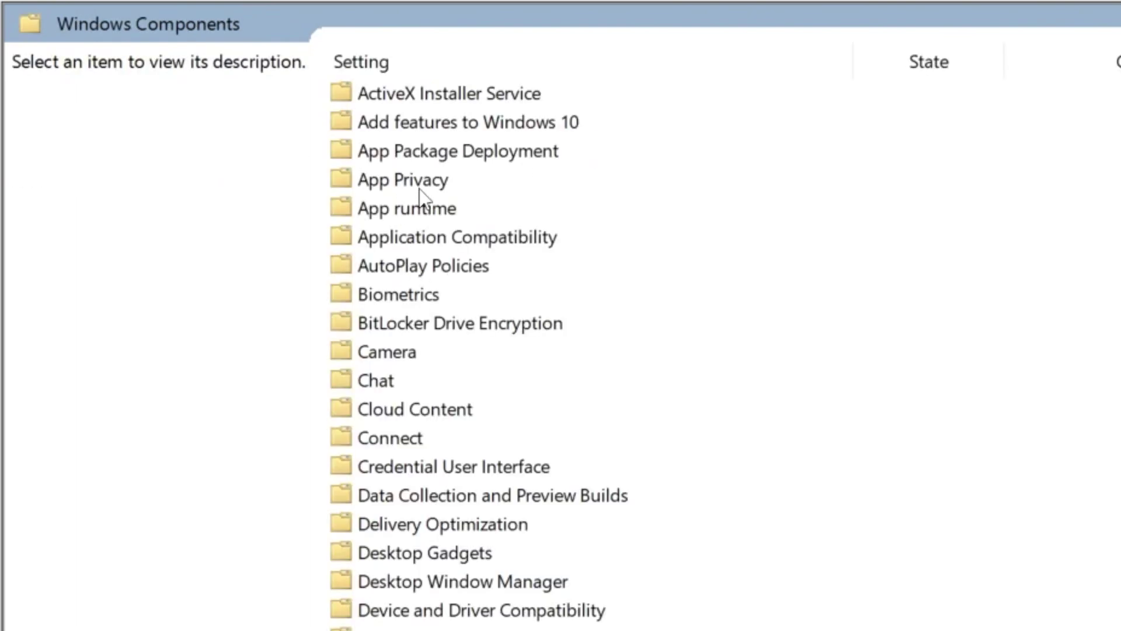
double_click(403, 178)
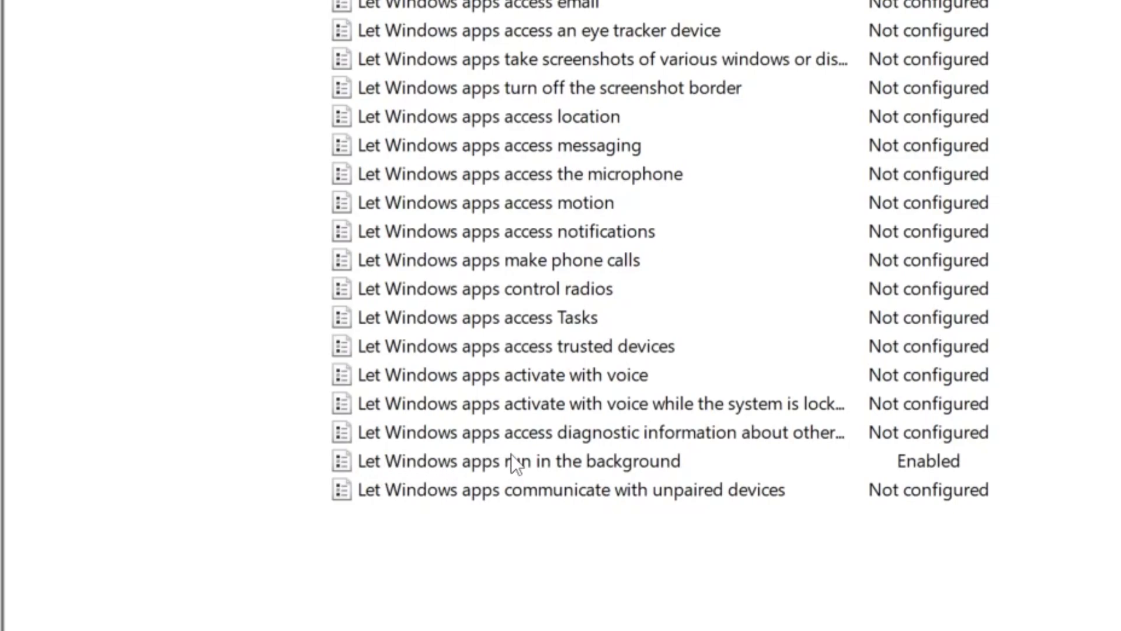
double_click(553, 463)
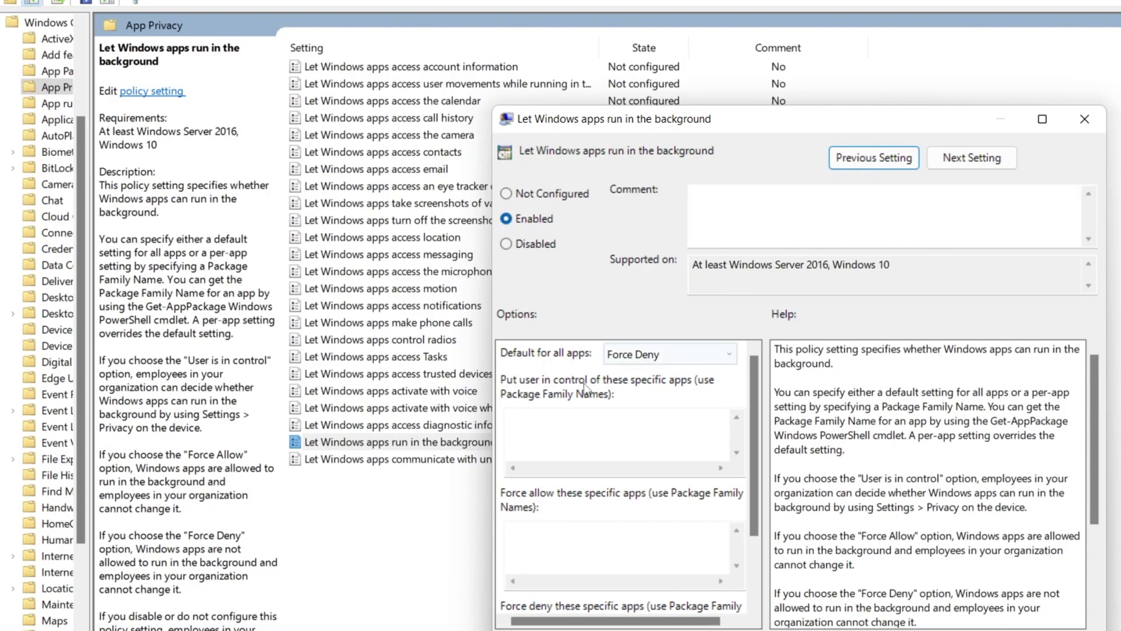
Step: Set the policy's 'Default for all apps' option to Force Deny
click(638, 356)
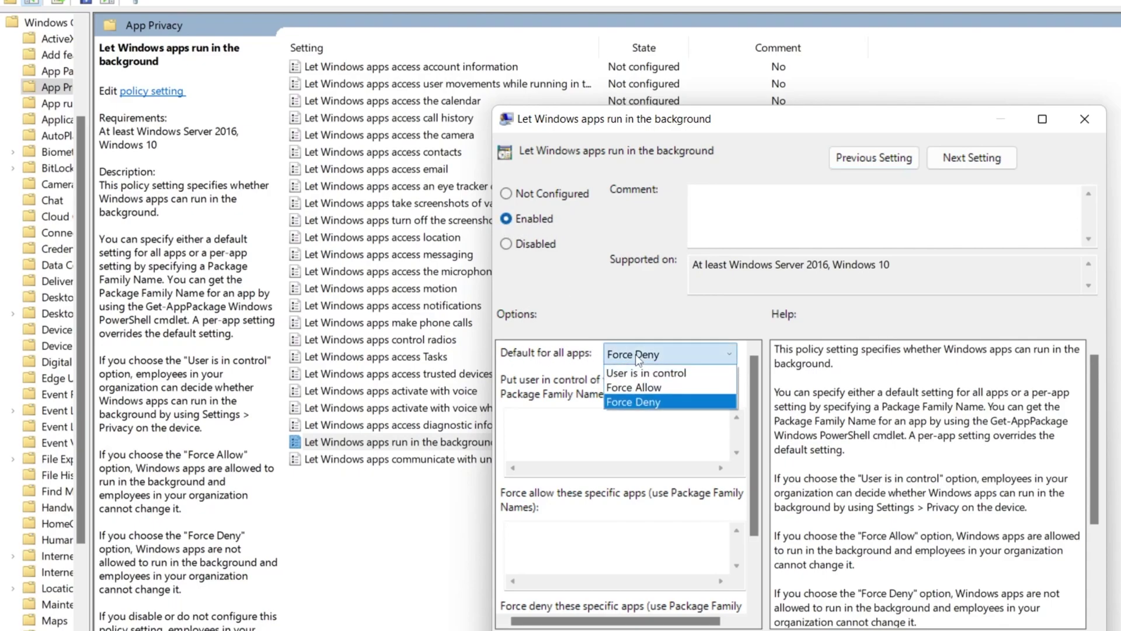
click(636, 403)
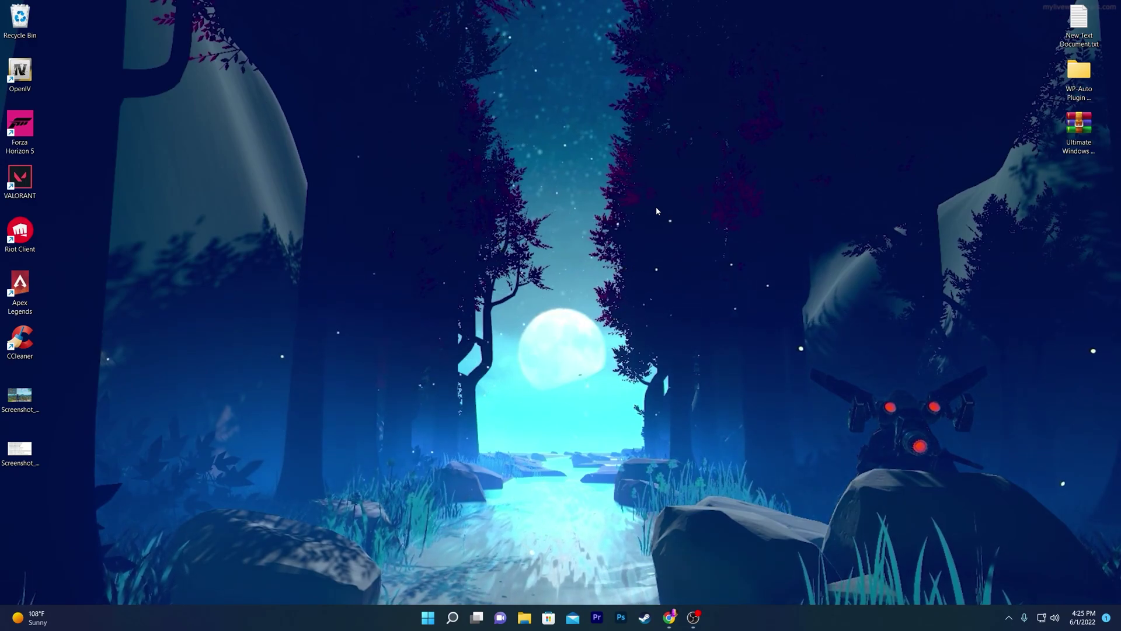
Step: In Chrome, open the uptopacks Fortnite better FPS article and follow its Ultimate Windows Tweaker.zip download link
drag(1076, 131, 543, 138)
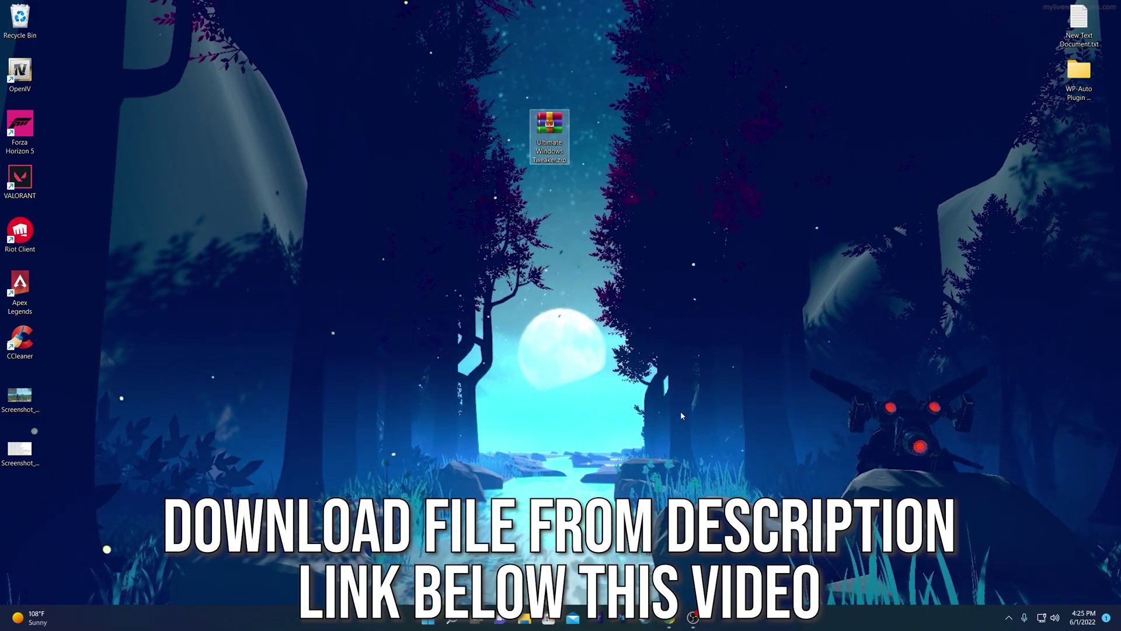
click(670, 622)
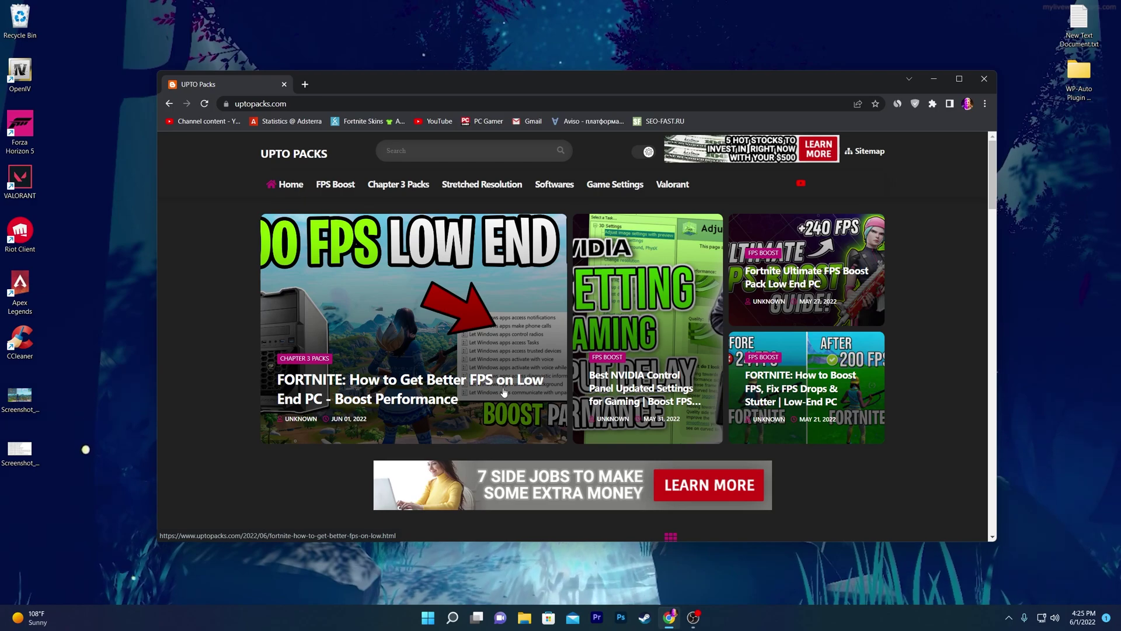
scroll(504, 392, down, 4)
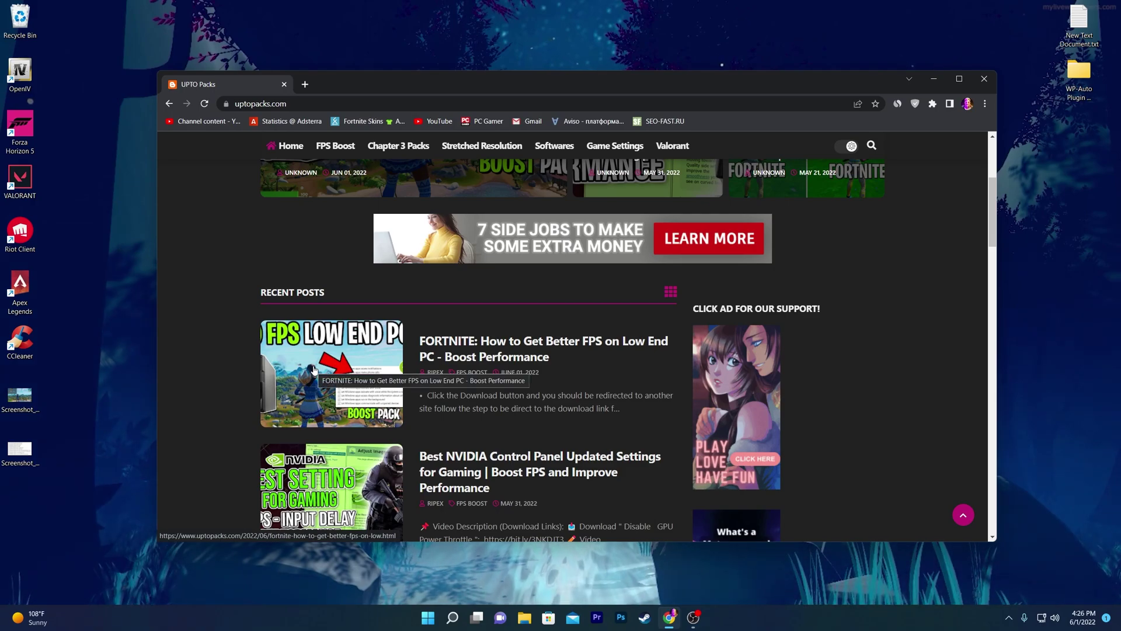
click(371, 368)
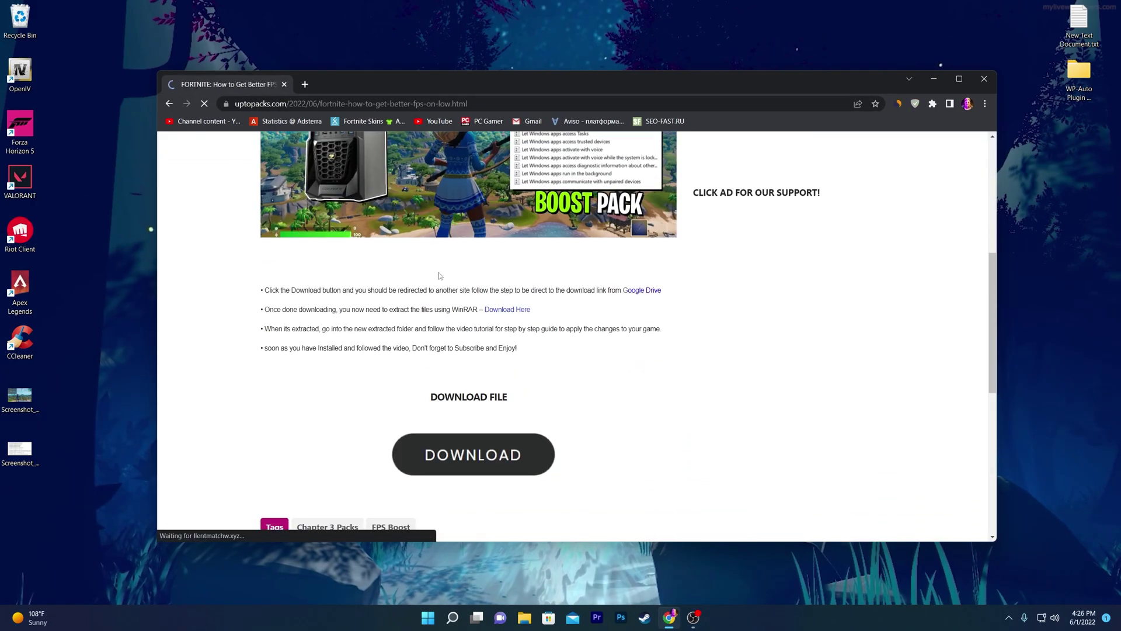
scroll(439, 272, down, 2)
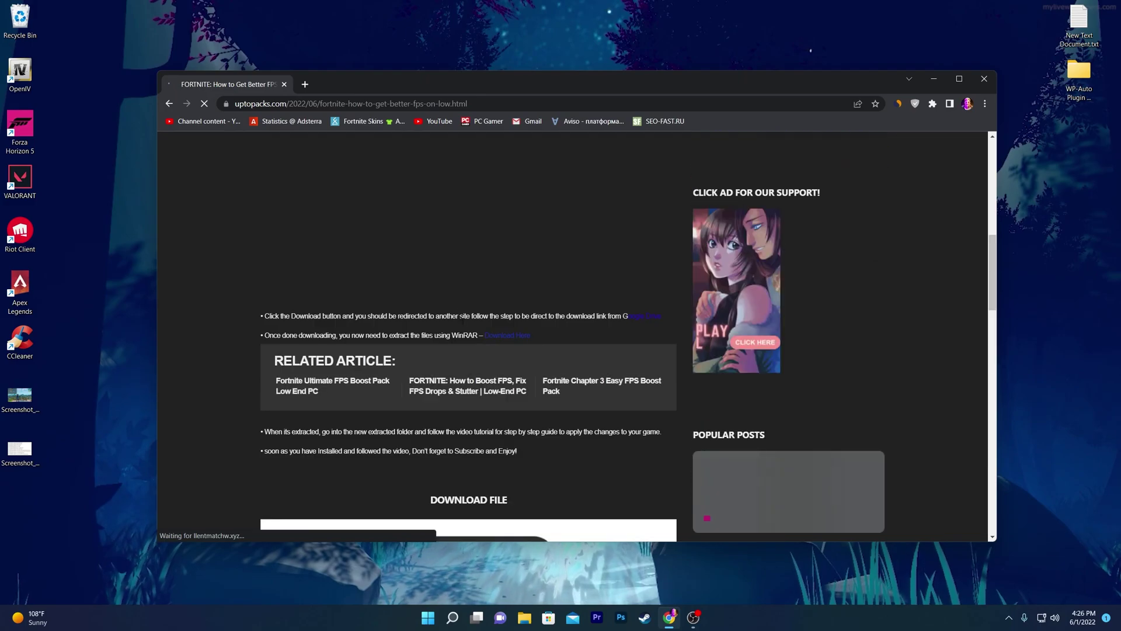
scroll(462, 321, down, 4)
click(481, 288)
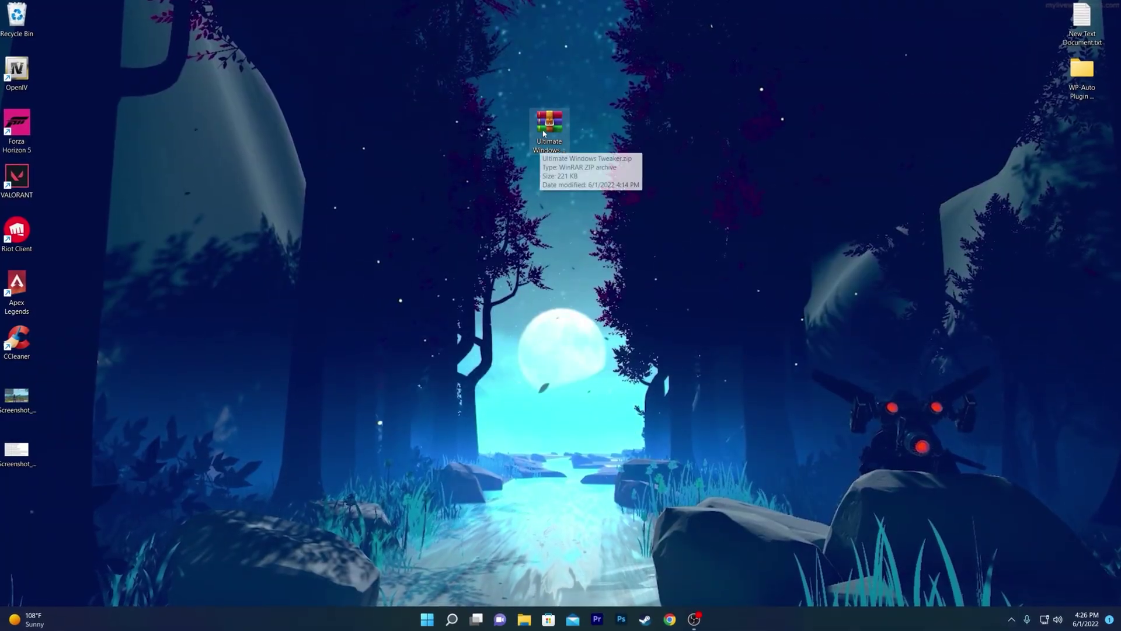
drag(544, 133, 563, 120)
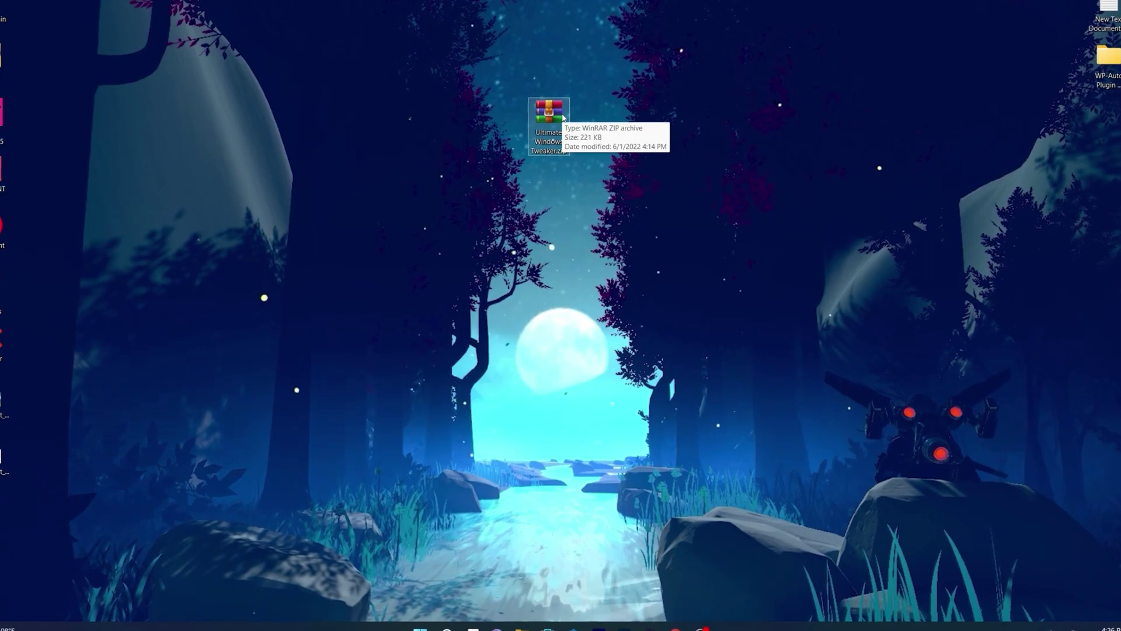
Step: Extract Ultimate Windows Tweaker.zip to the desktop and run Ultimate Windows Tweaker 4.8 from the extracted folder
right_click(550, 117)
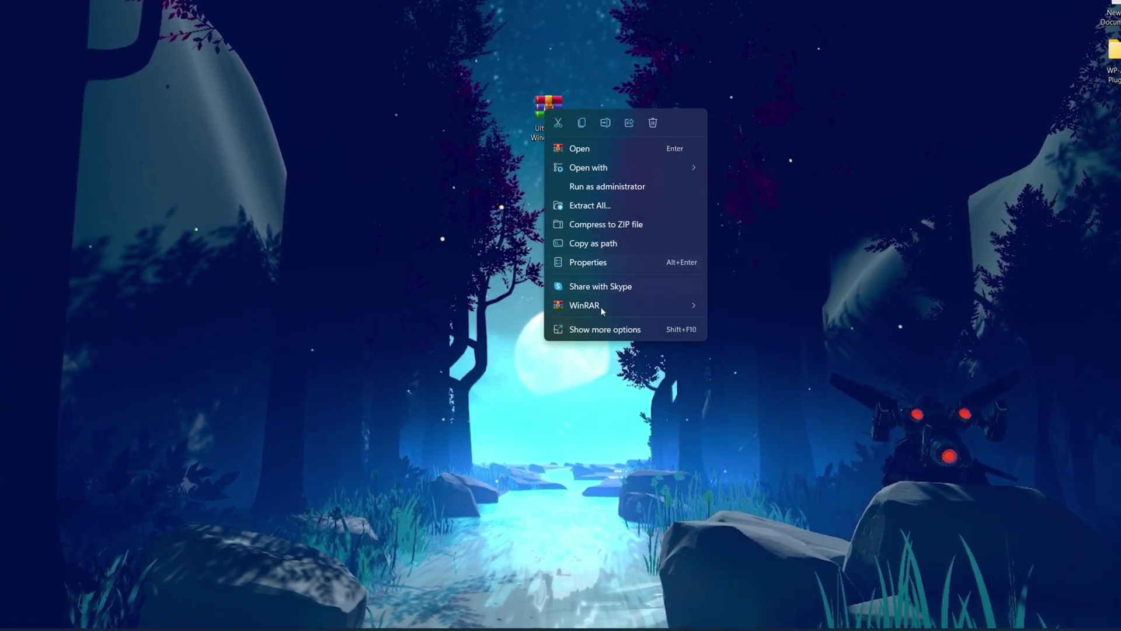
click(604, 328)
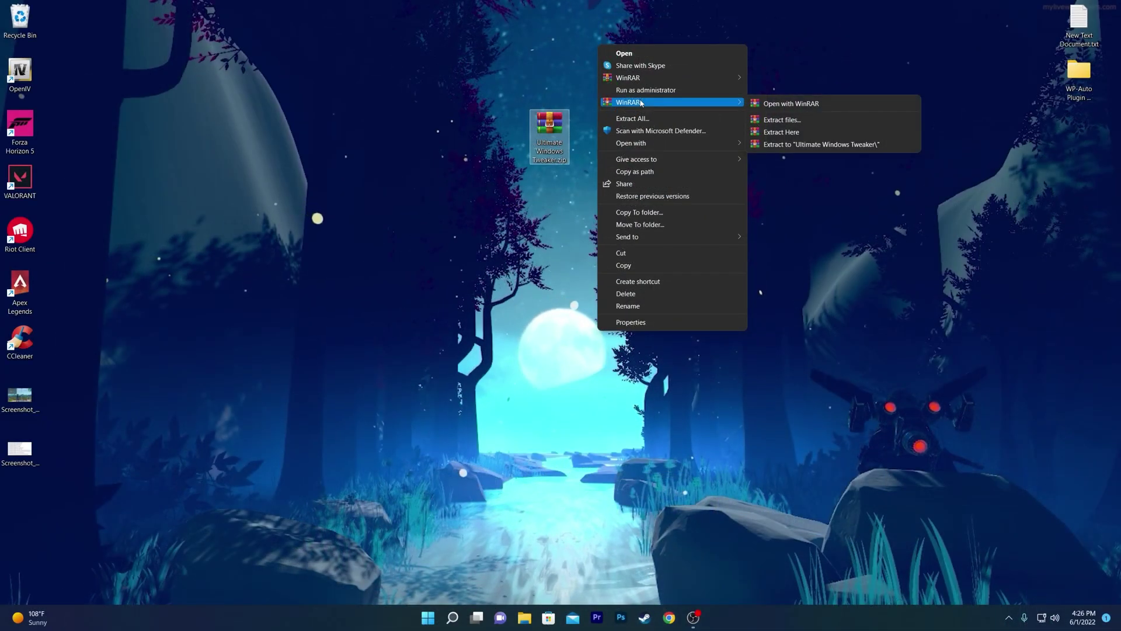
click(789, 132)
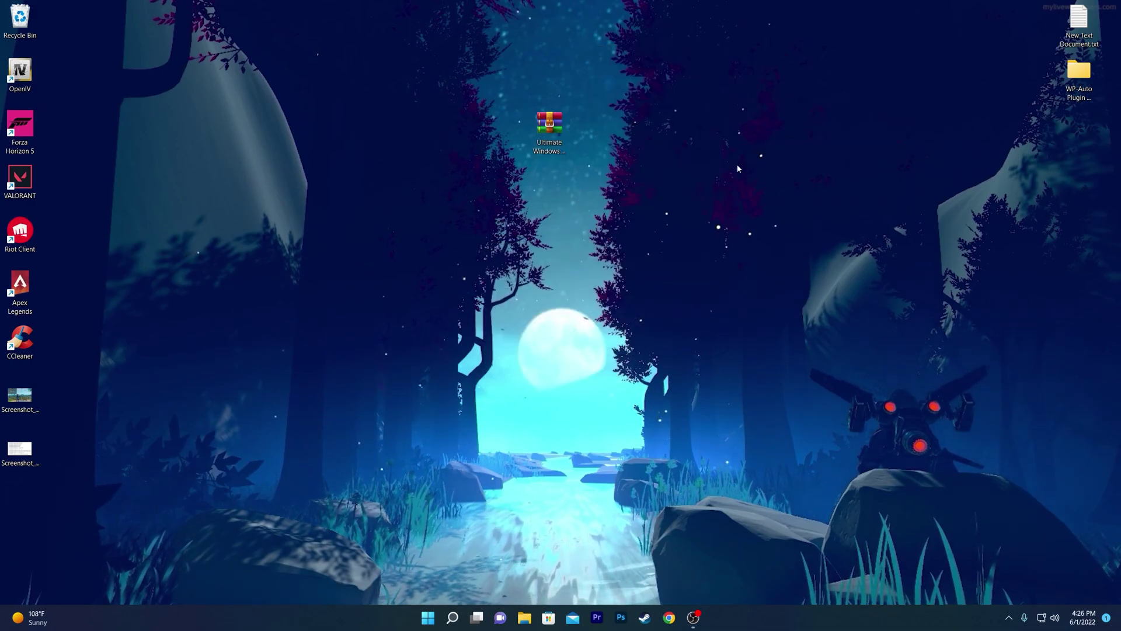
drag(23, 510, 599, 136)
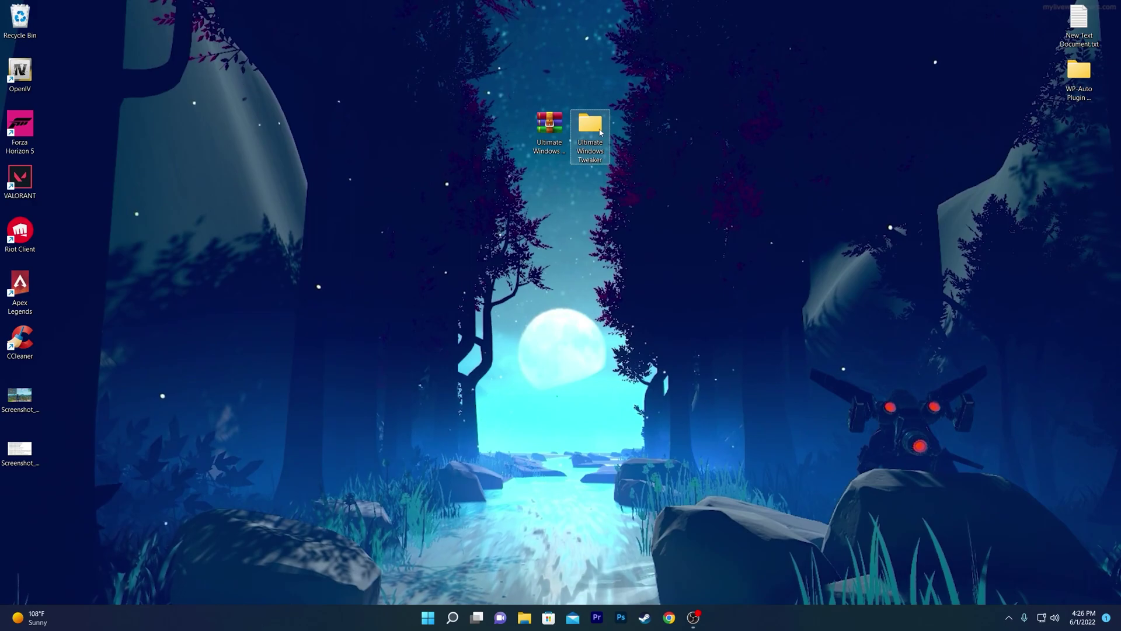
double_click(599, 133)
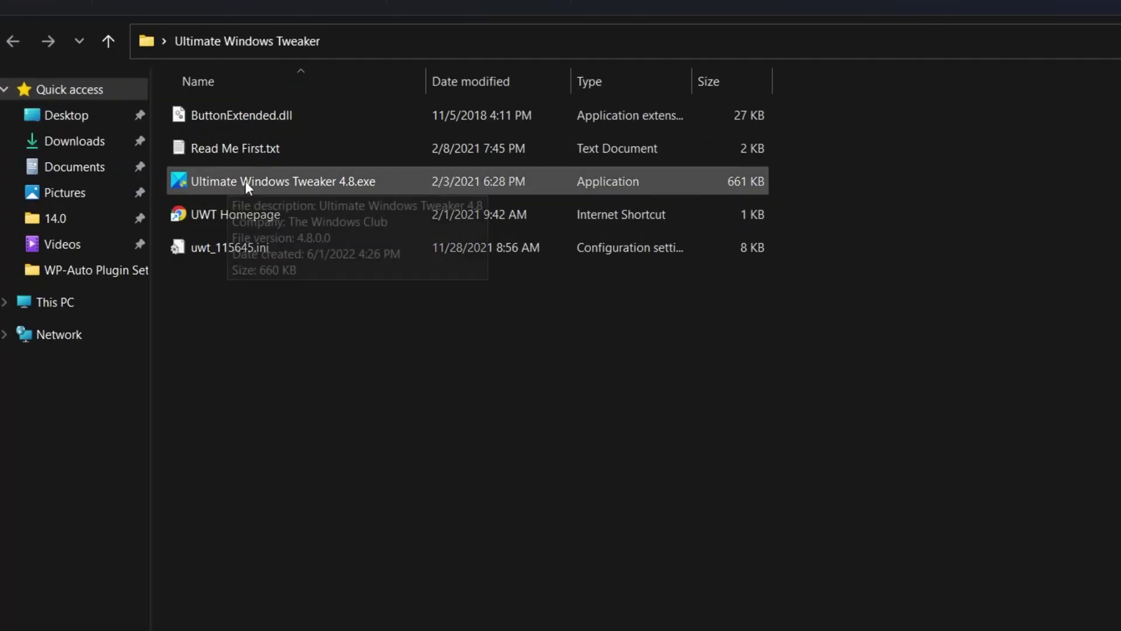
click(297, 178)
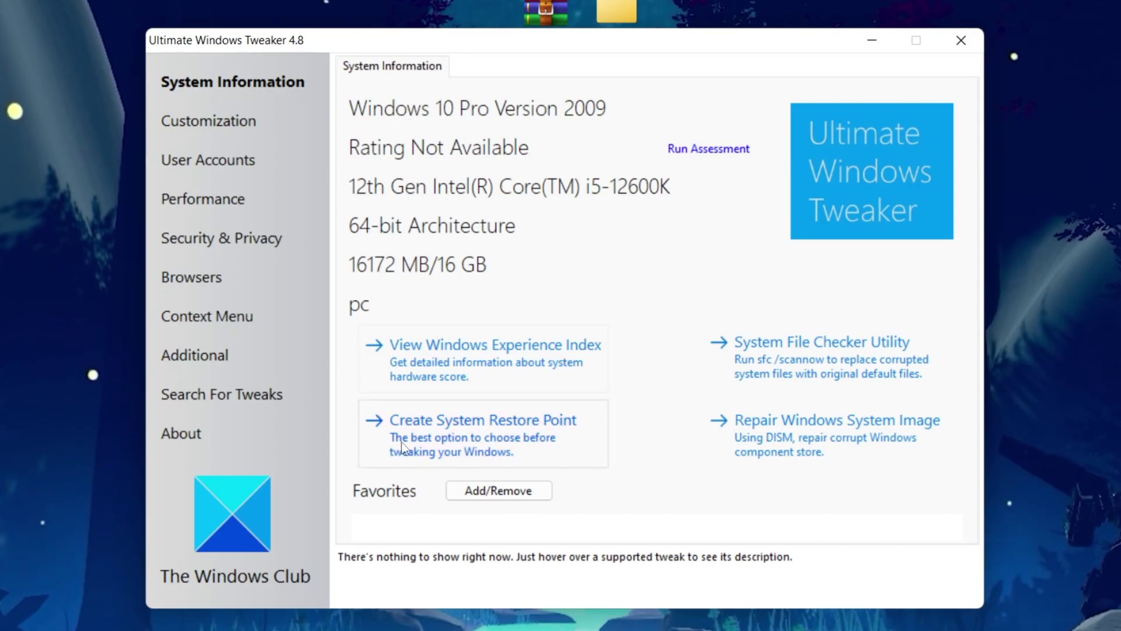
click(448, 422)
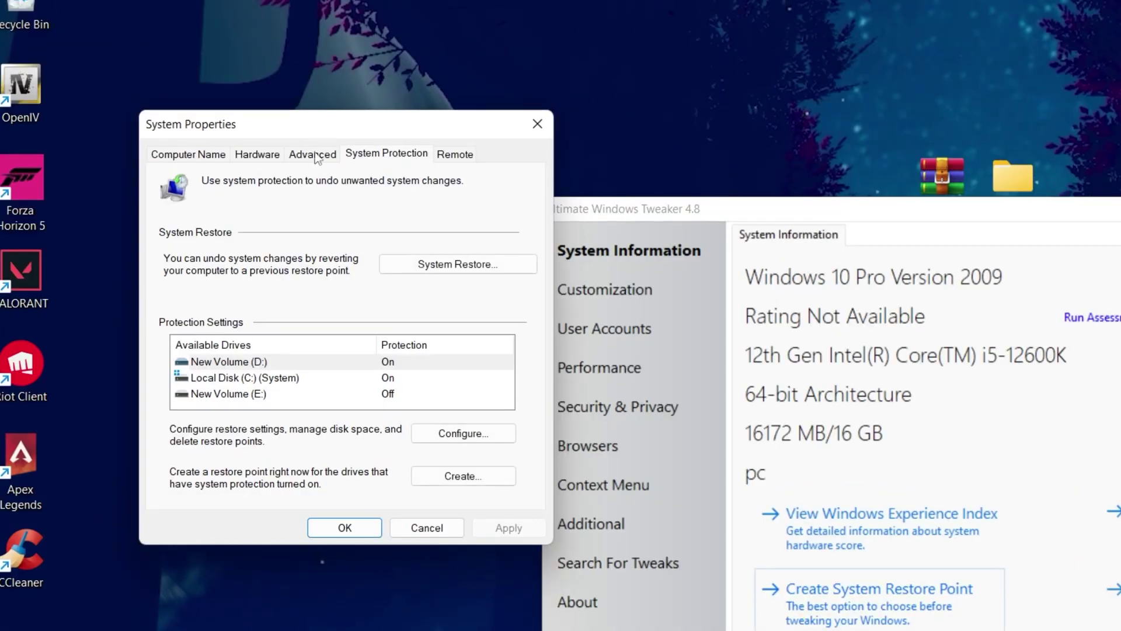
click(484, 435)
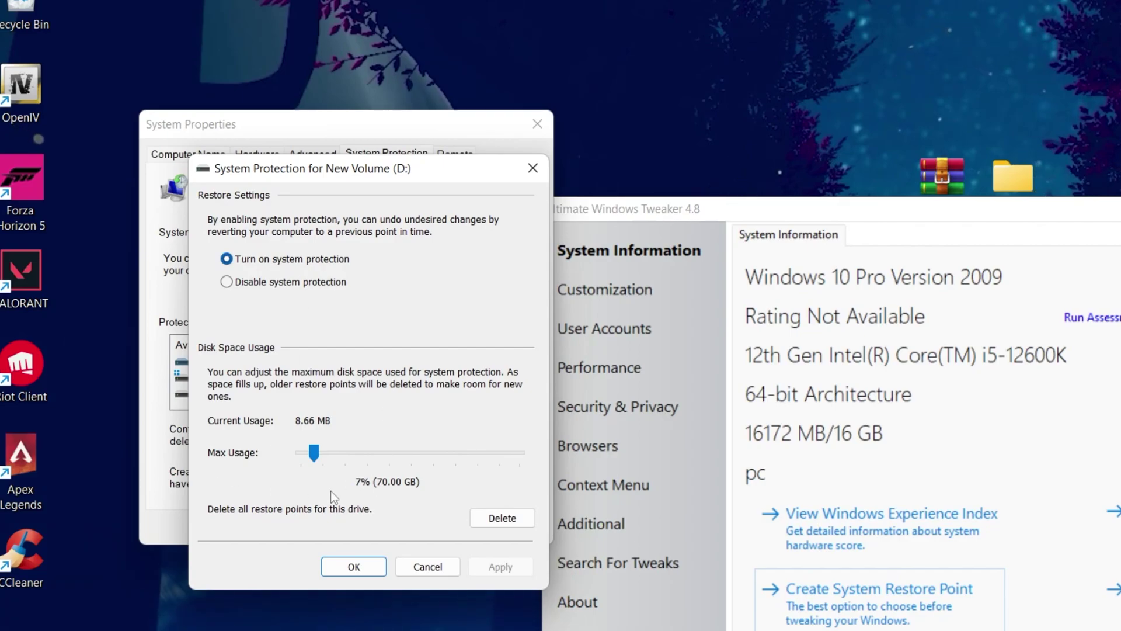
click(354, 566)
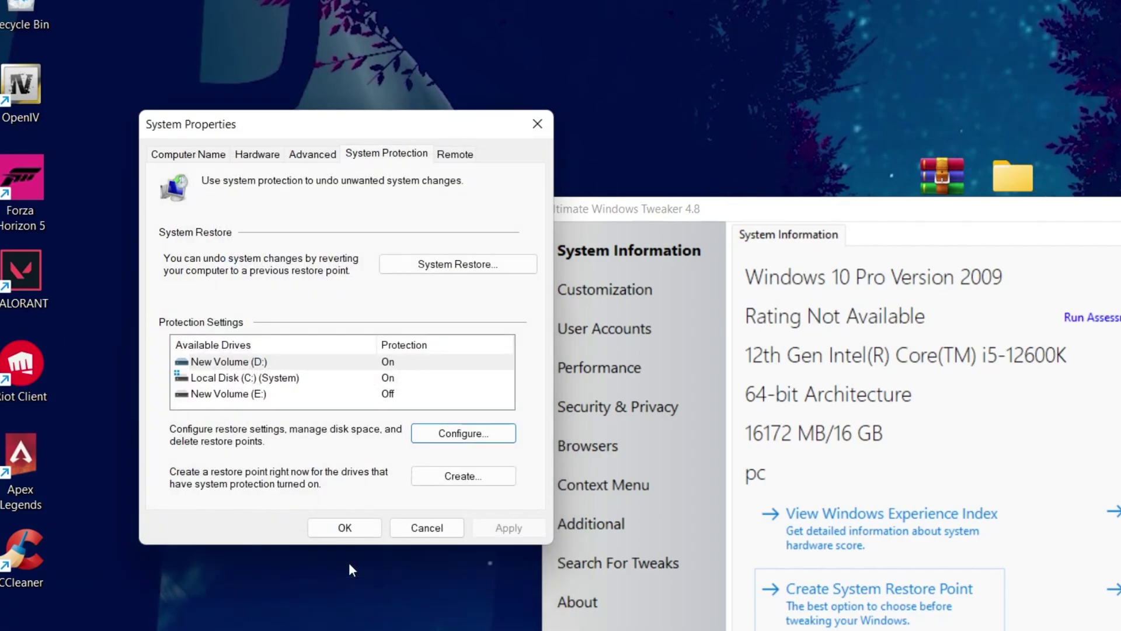
click(446, 475)
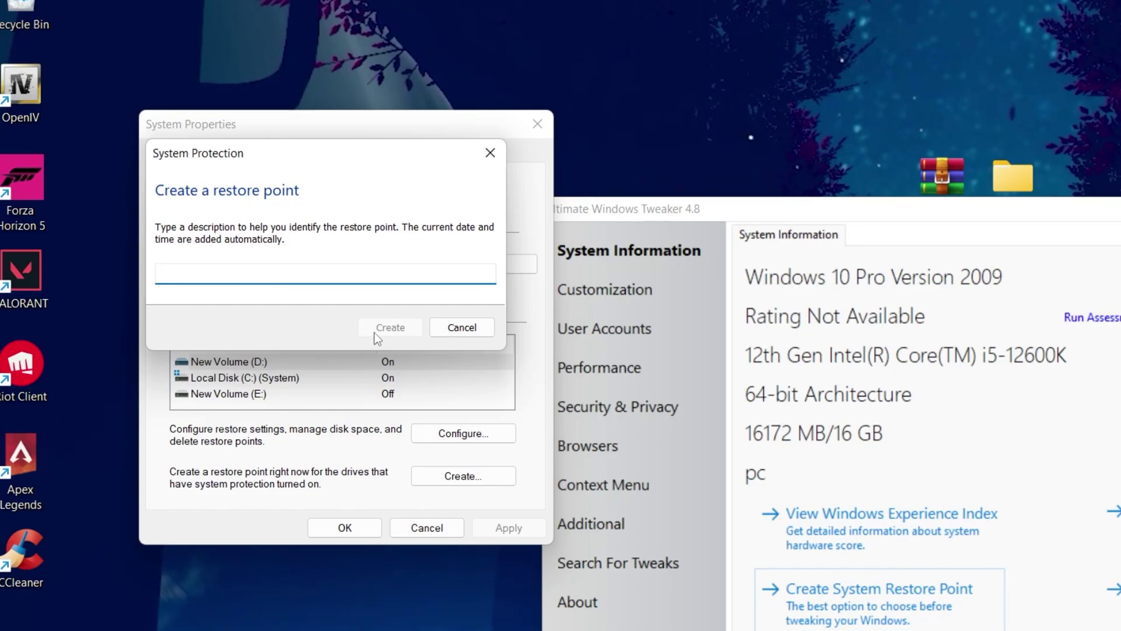
click(462, 327)
click(538, 130)
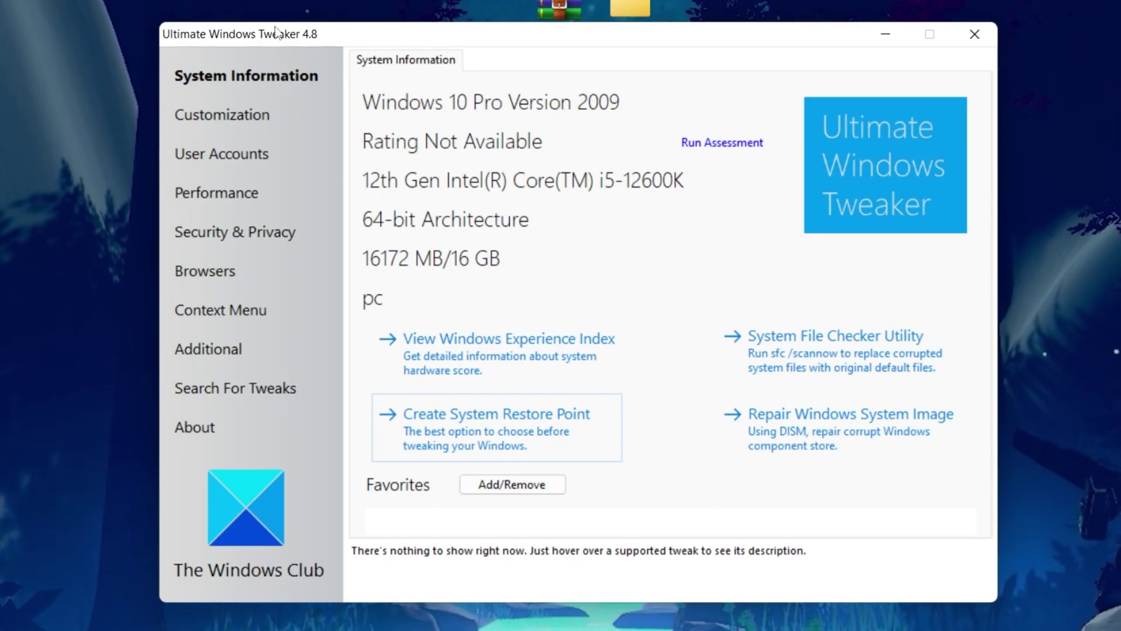
Step: On the Performance page, tick Disable Smooth Scrolling, Disable Edge Tab Preloading and Increase Priority Of IRQ8
click(214, 199)
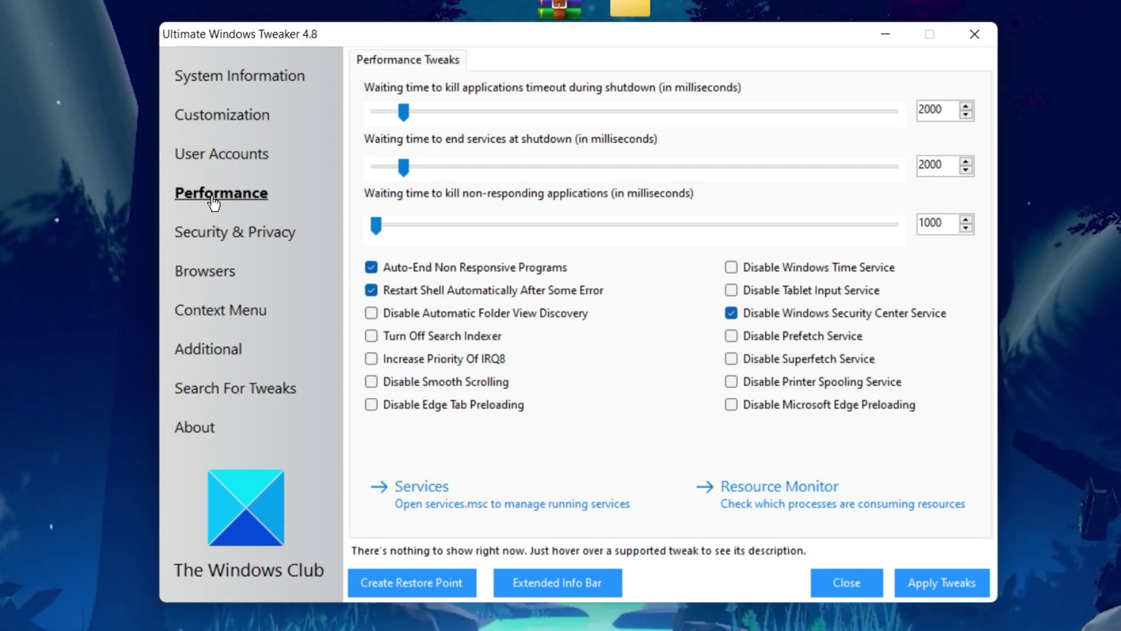
mouse_move(393, 262)
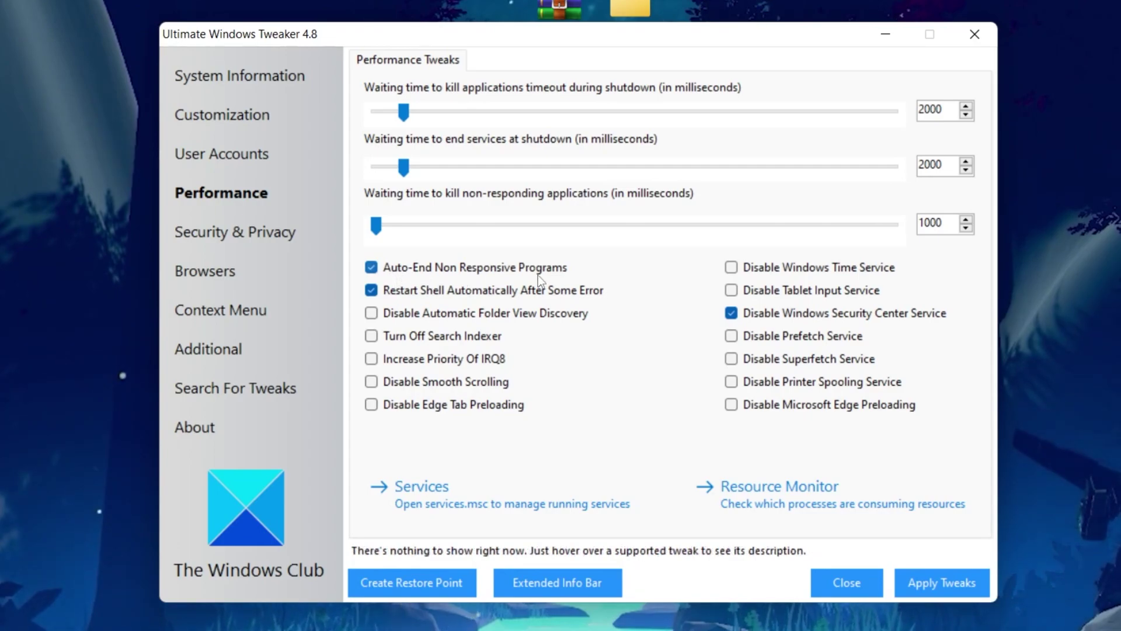
mouse_move(439, 286)
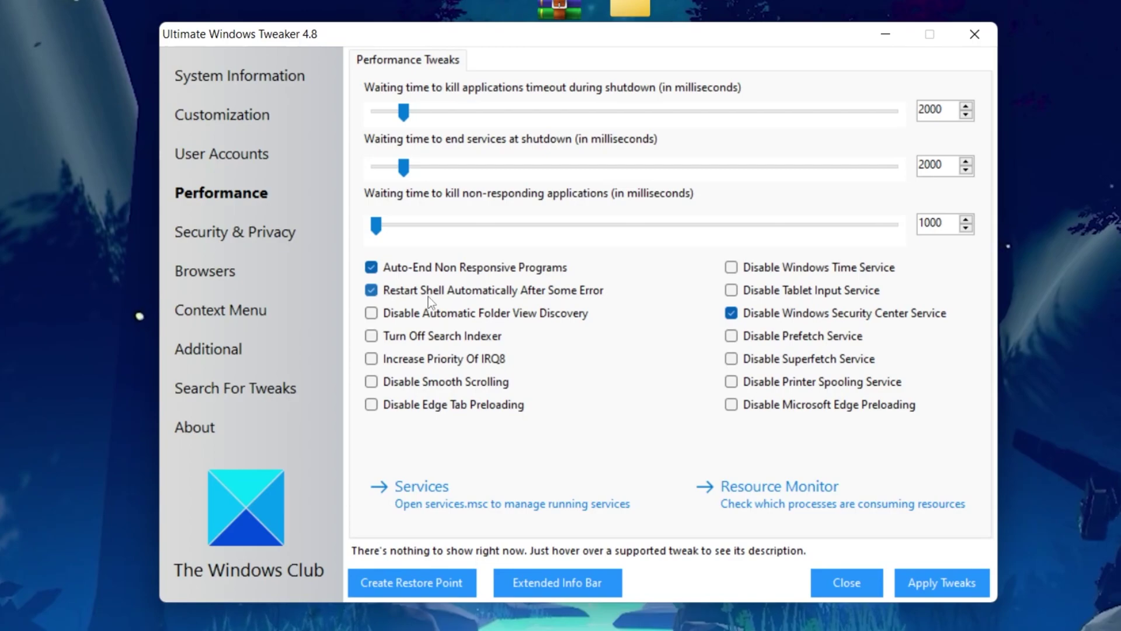
click(403, 384)
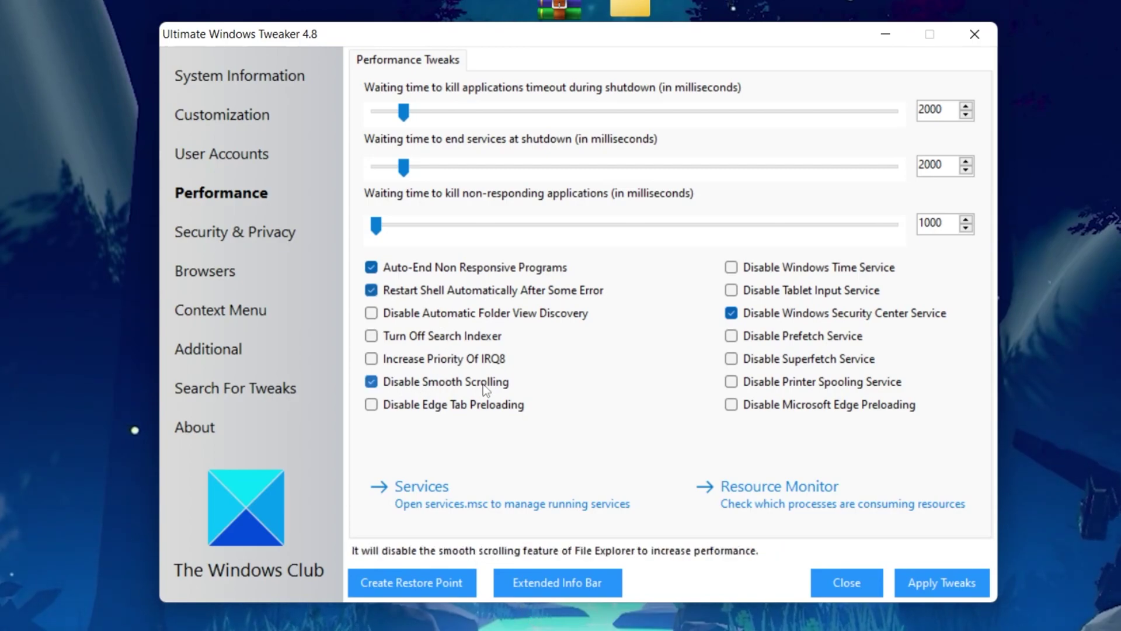
mouse_move(373, 407)
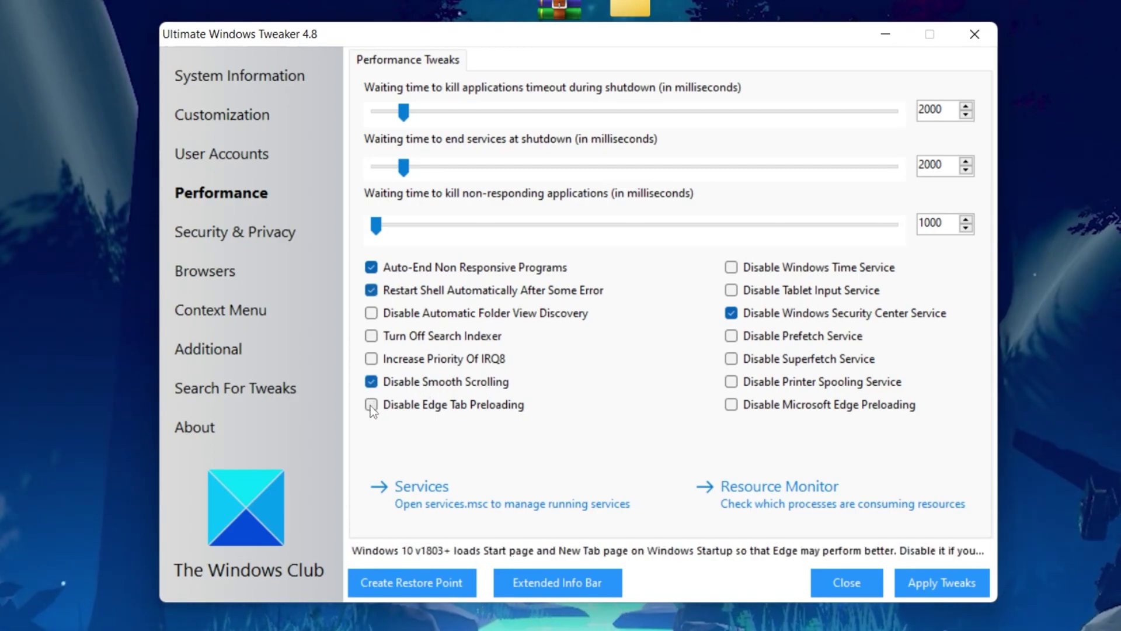
click(442, 407)
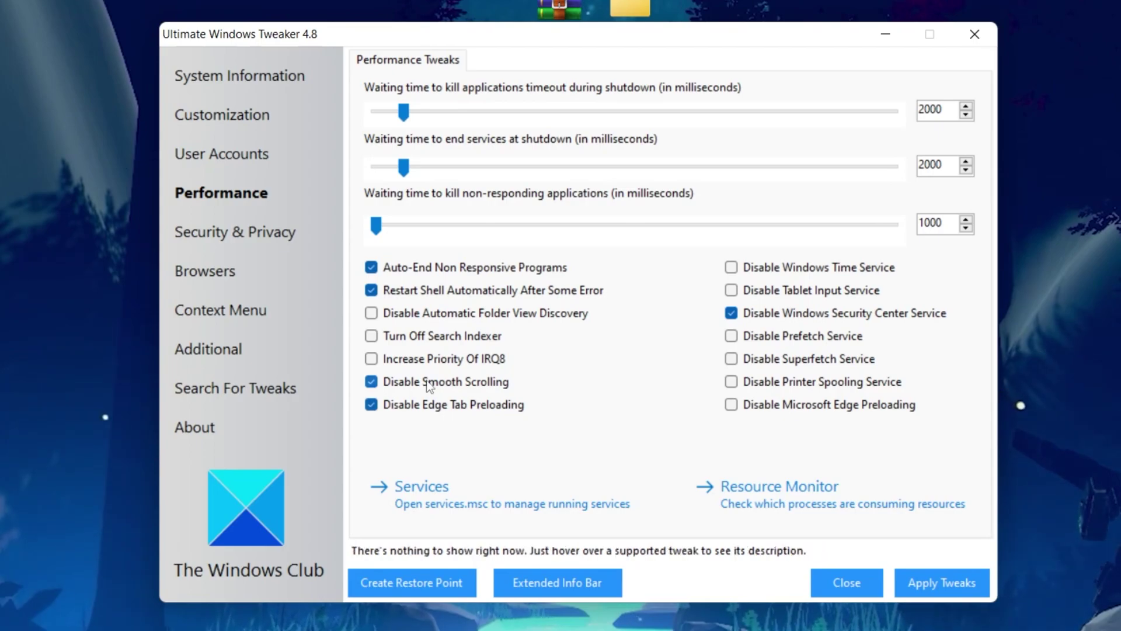
mouse_move(391, 364)
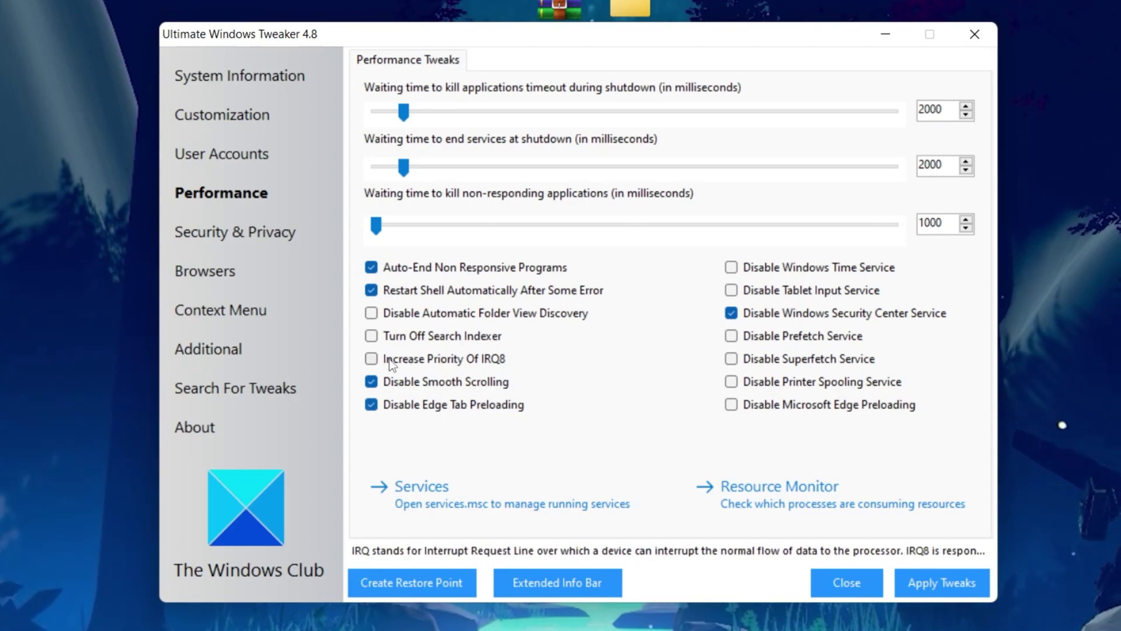
click(458, 361)
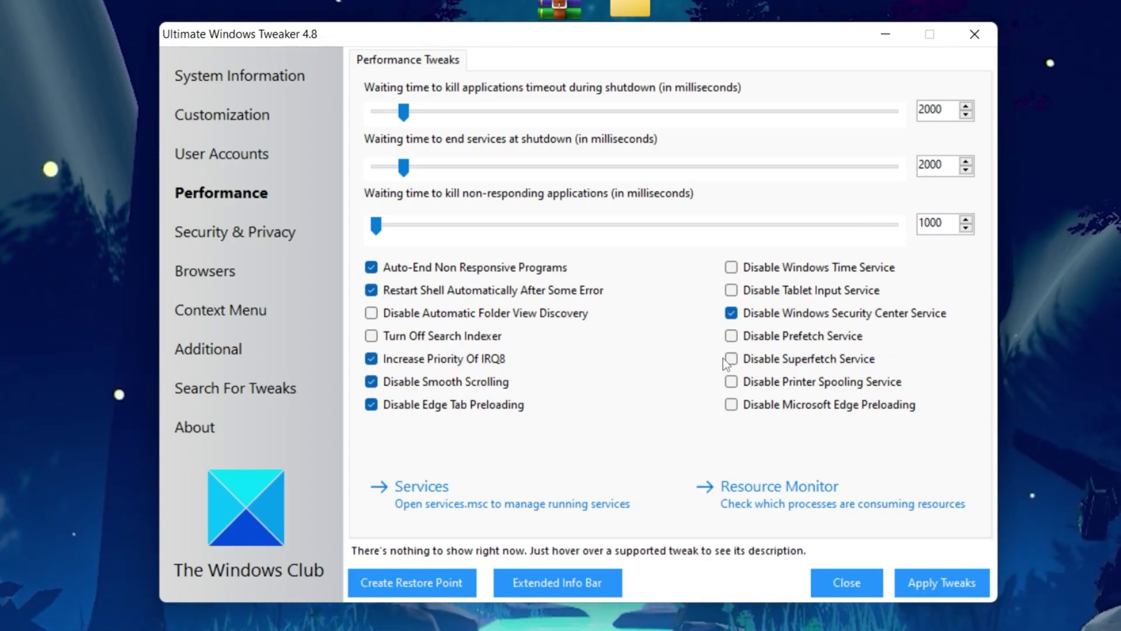
Step: Also tick Disable Superfetch Service, Disable Tablet Input Service and Disable Microsoft Edge Preloading
click(832, 353)
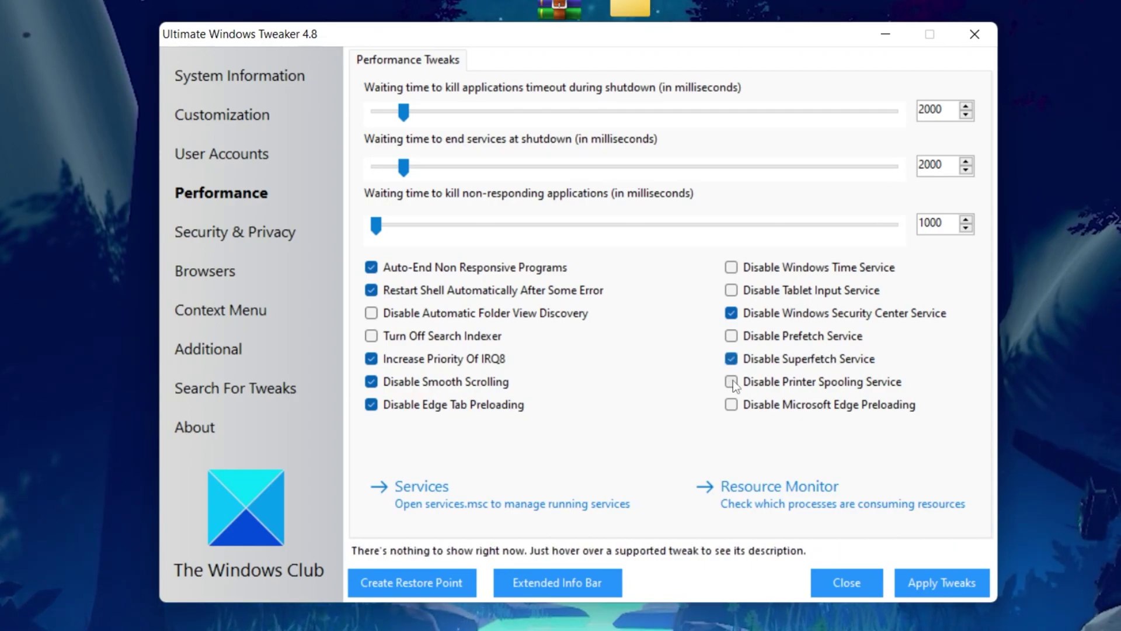
click(831, 295)
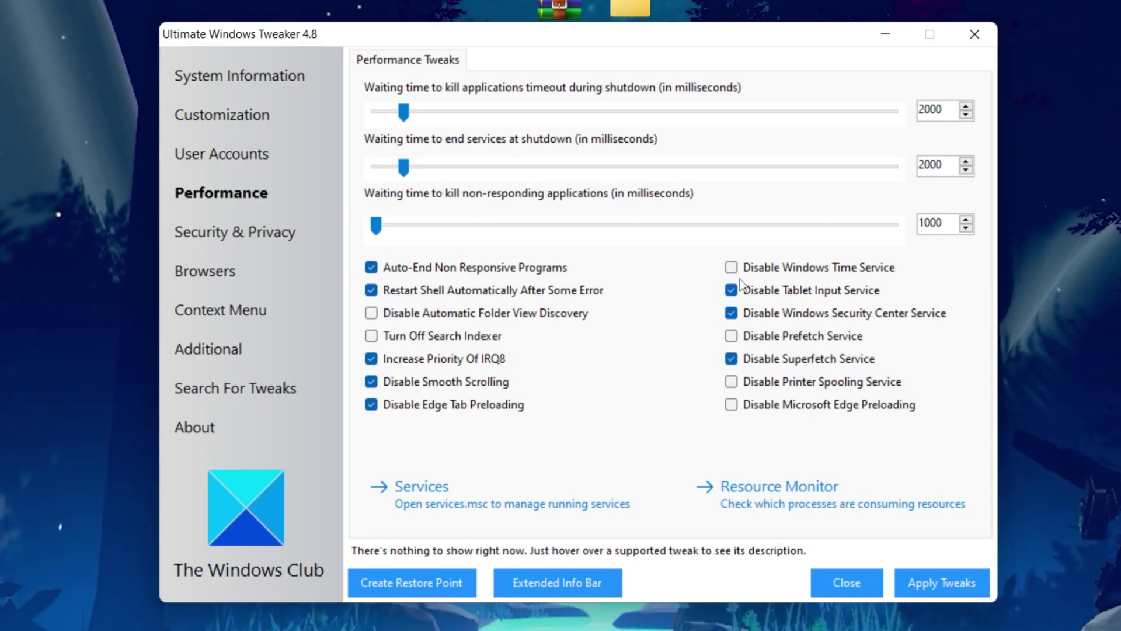
click(782, 406)
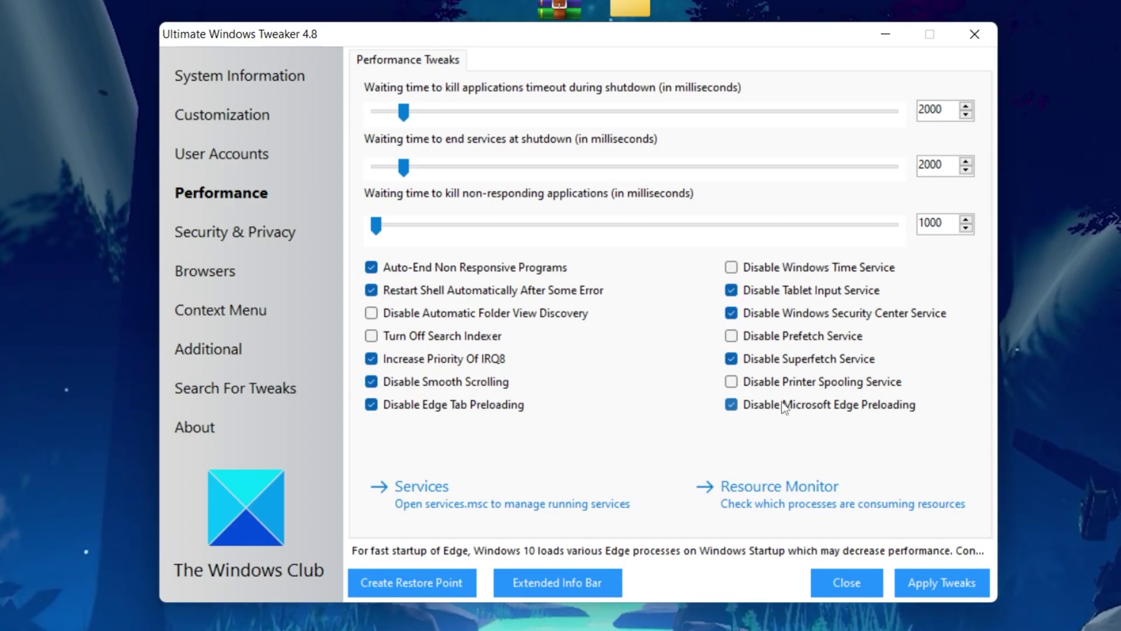
click(251, 243)
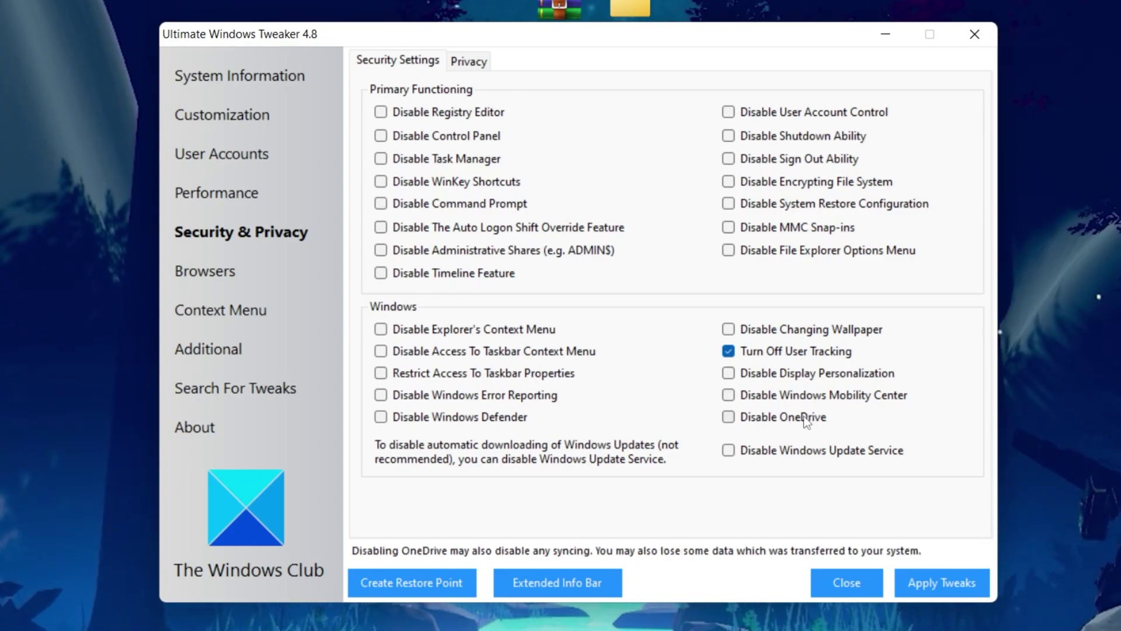
Step: Tick Disable OneDrive under Security Settings and move on to the Privacy tweaks
click(764, 423)
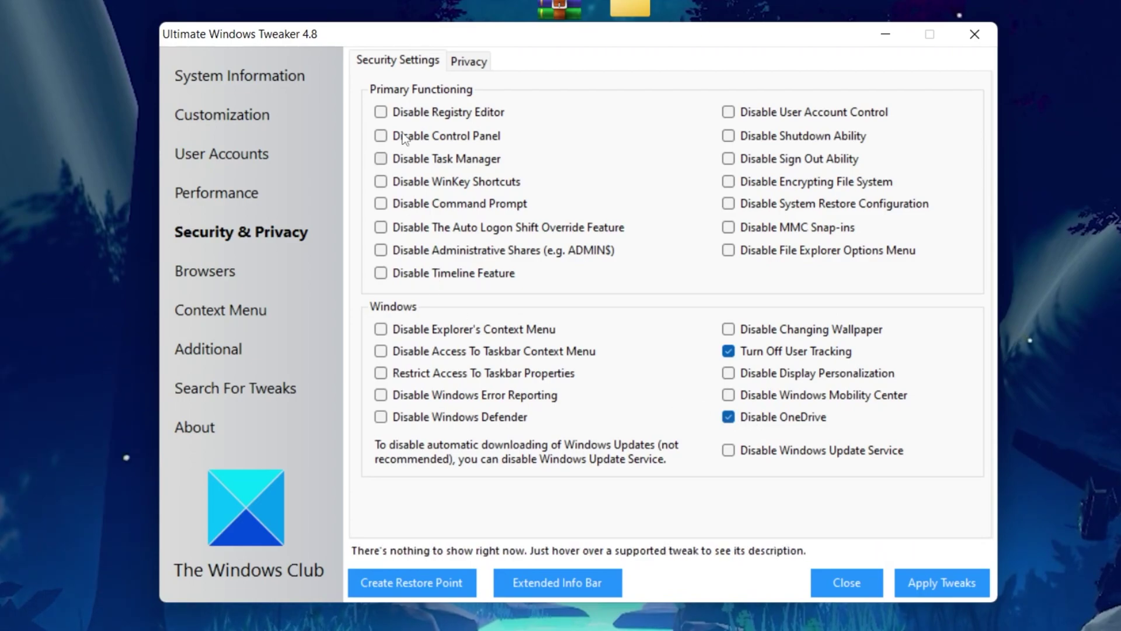
click(464, 63)
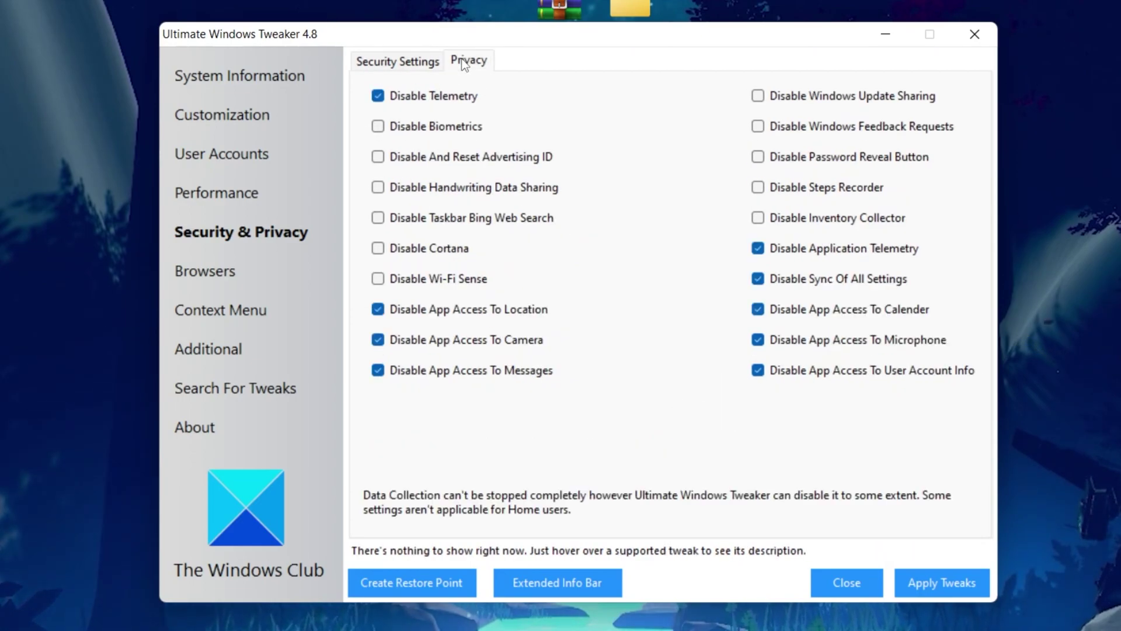
Step: Tick the Biometrics, advertising ID, handwriting, Bing search, Cortana, update sharing and feedback-request disabling options
click(391, 127)
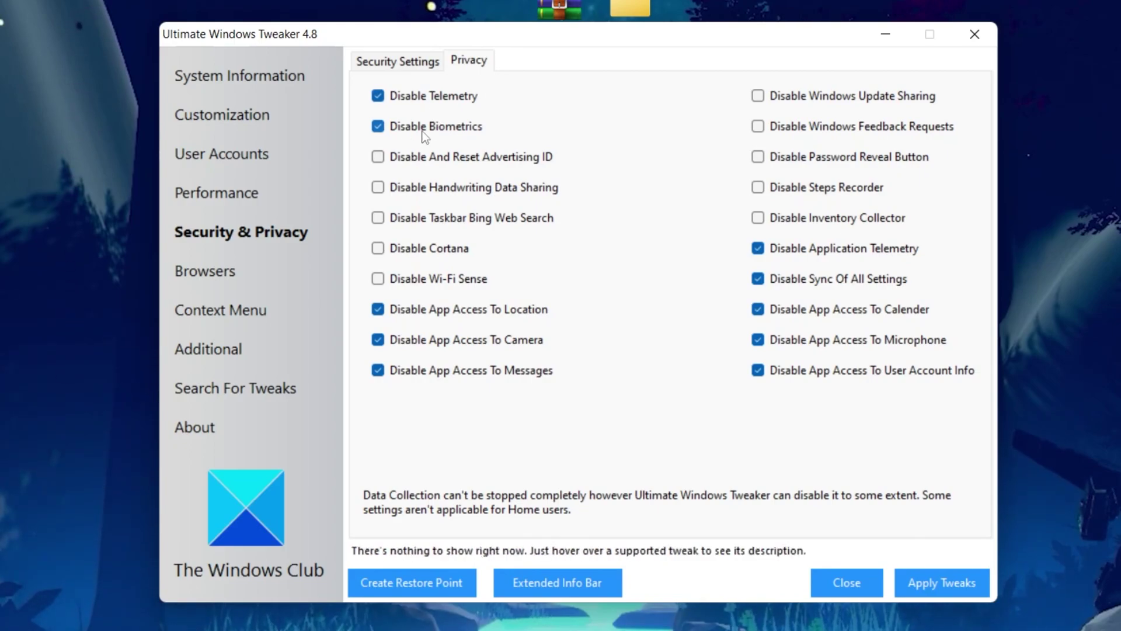
click(490, 156)
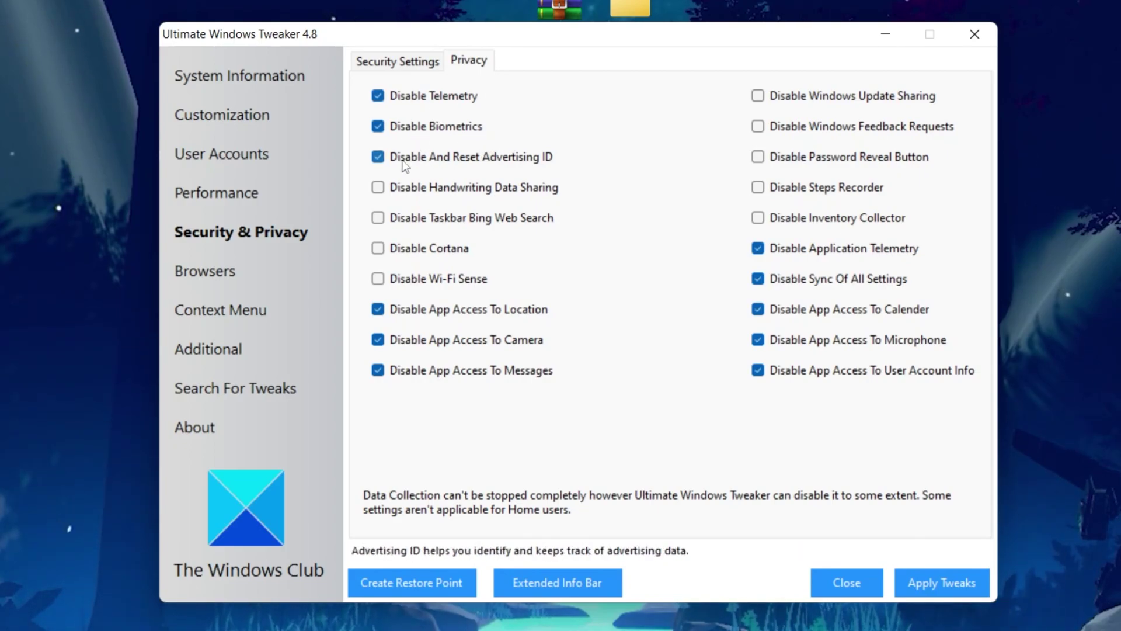
click(405, 194)
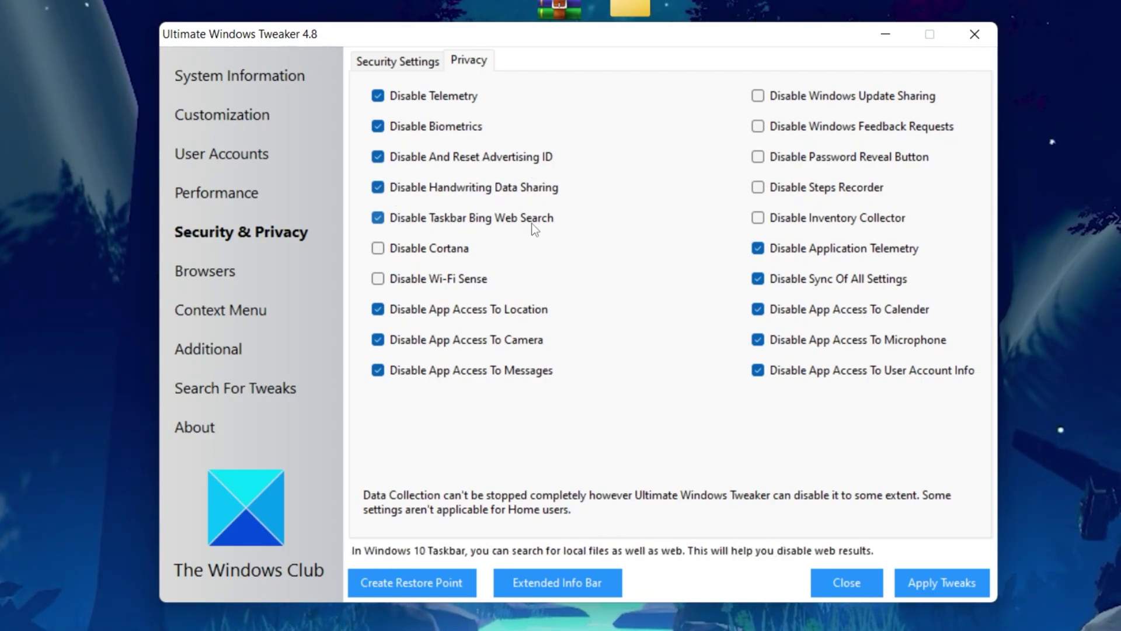
click(423, 249)
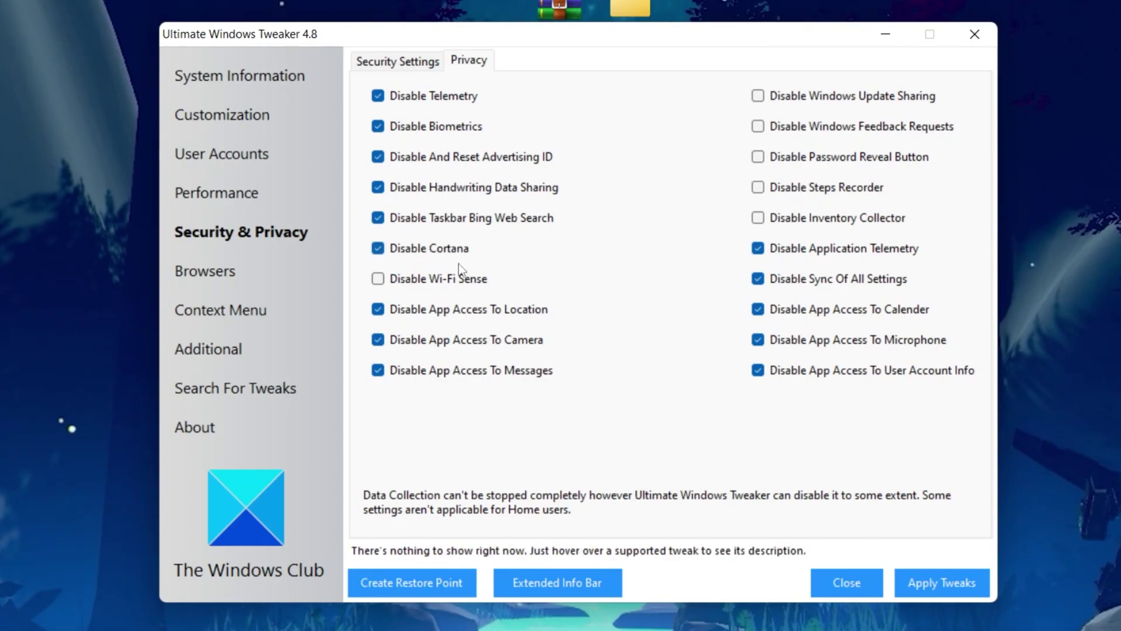
click(426, 280)
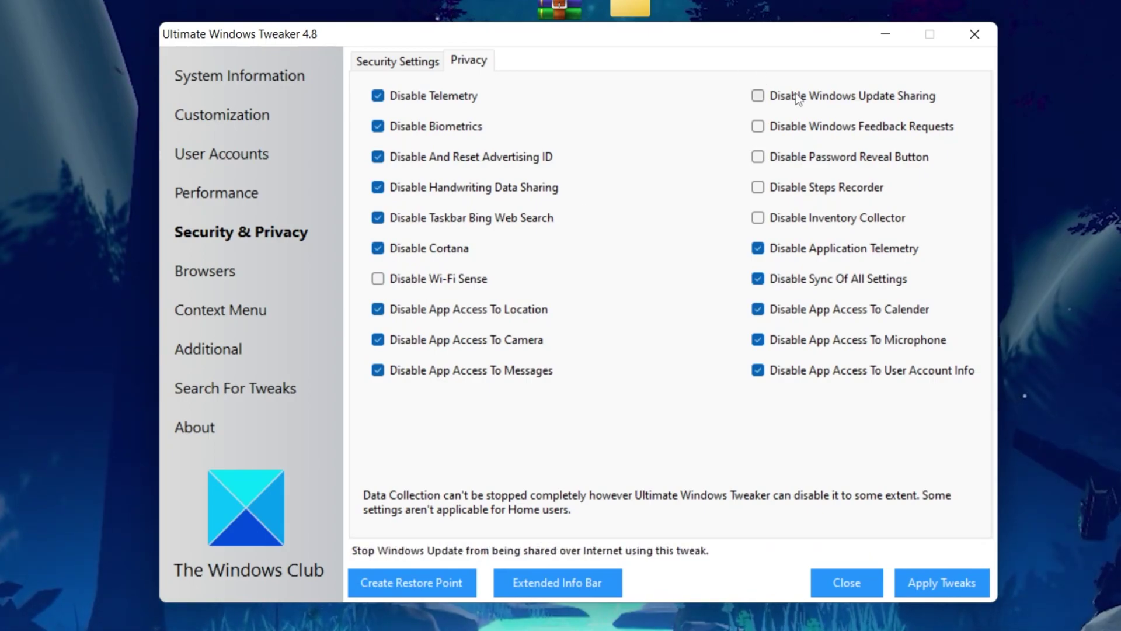
click(858, 127)
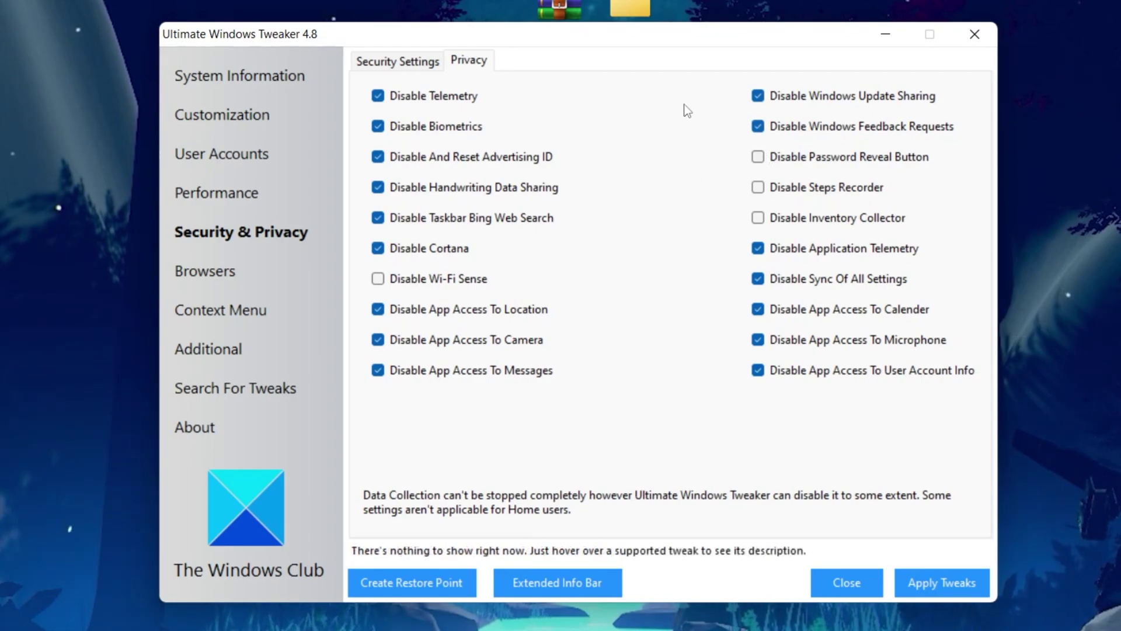
click(213, 355)
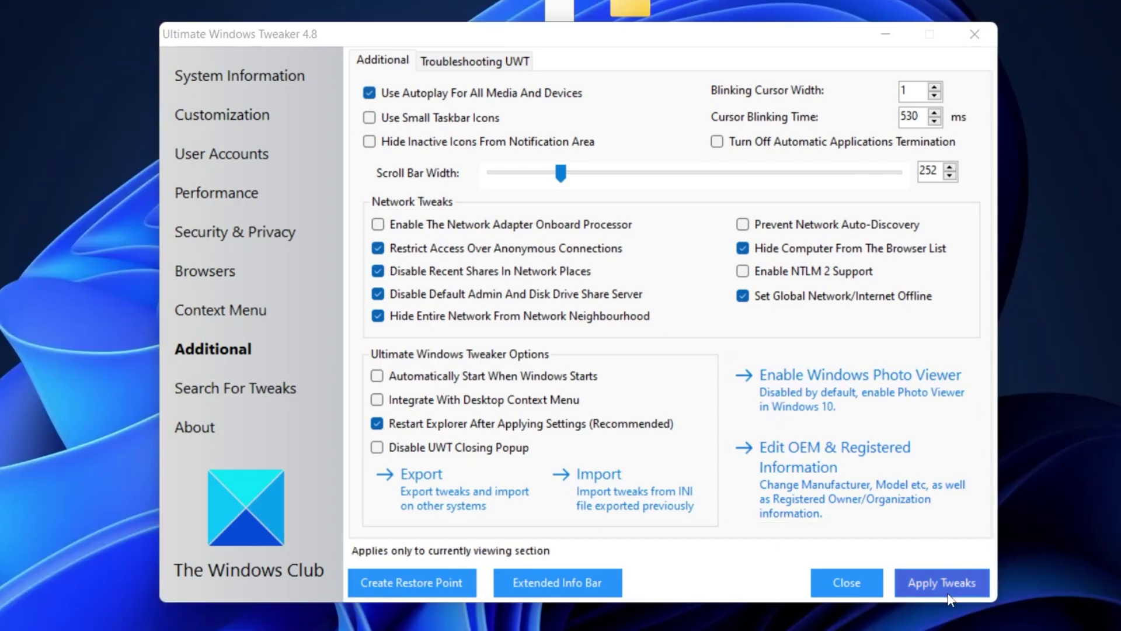
Step: Apply all the selected tweaks with Apply Tweaks
click(905, 575)
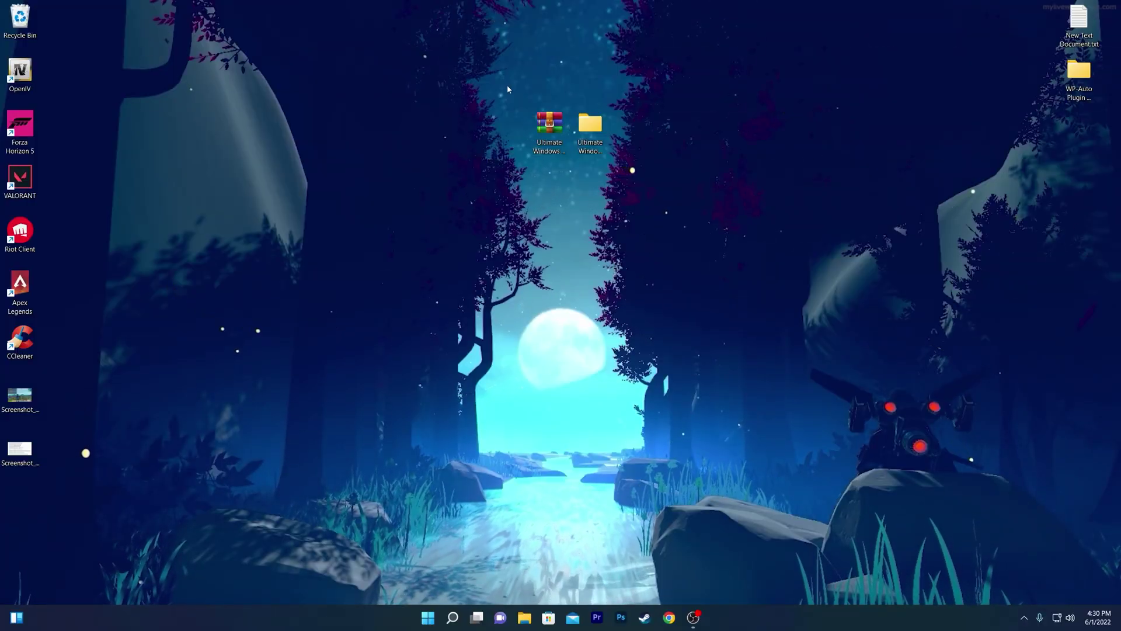
Step: Select and delete the tweaker zip and folder from the desktop, then open File Explorer
drag(506, 85, 677, 181)
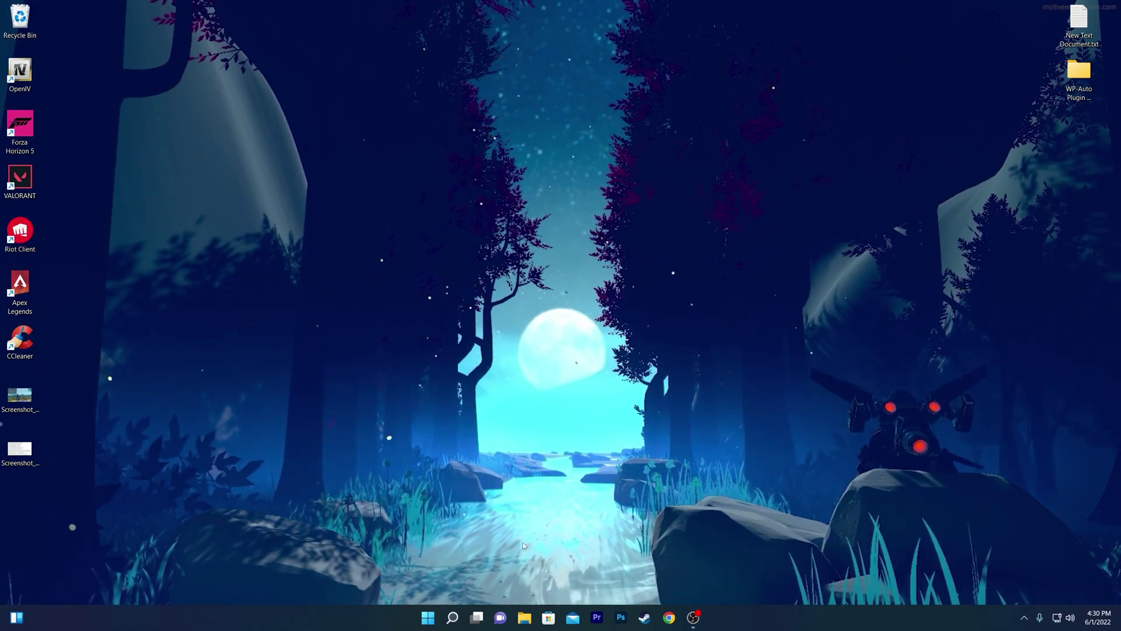
click(524, 617)
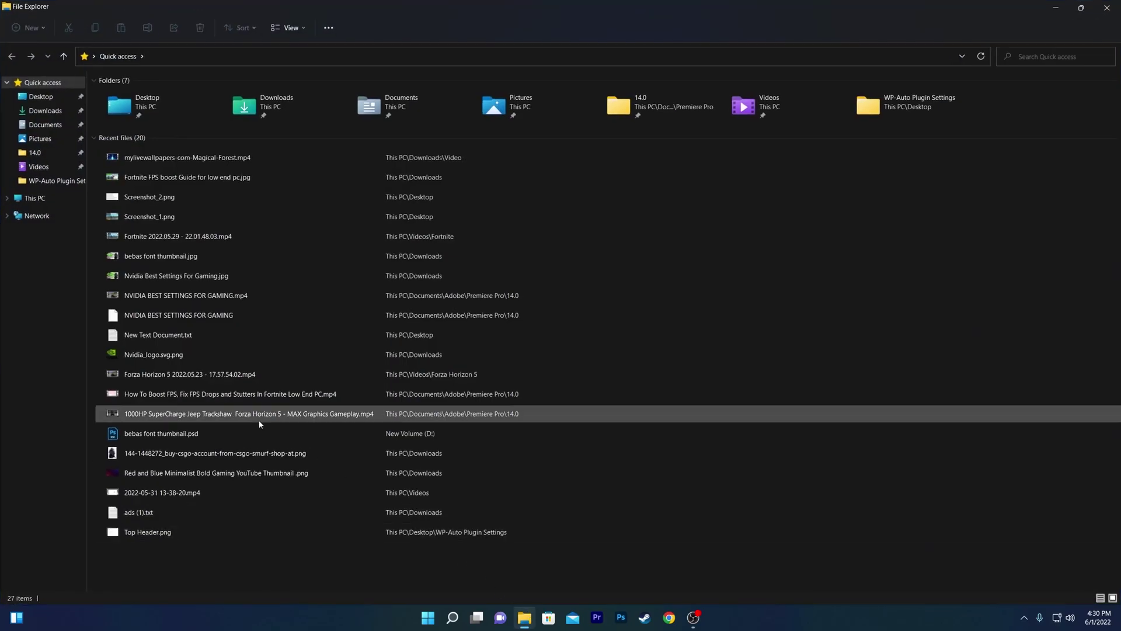
Step: Browse to C:\Program Files\Epic Games\Fortnite\FortniteGame\Binaries\Win64 from This PC
click(37, 199)
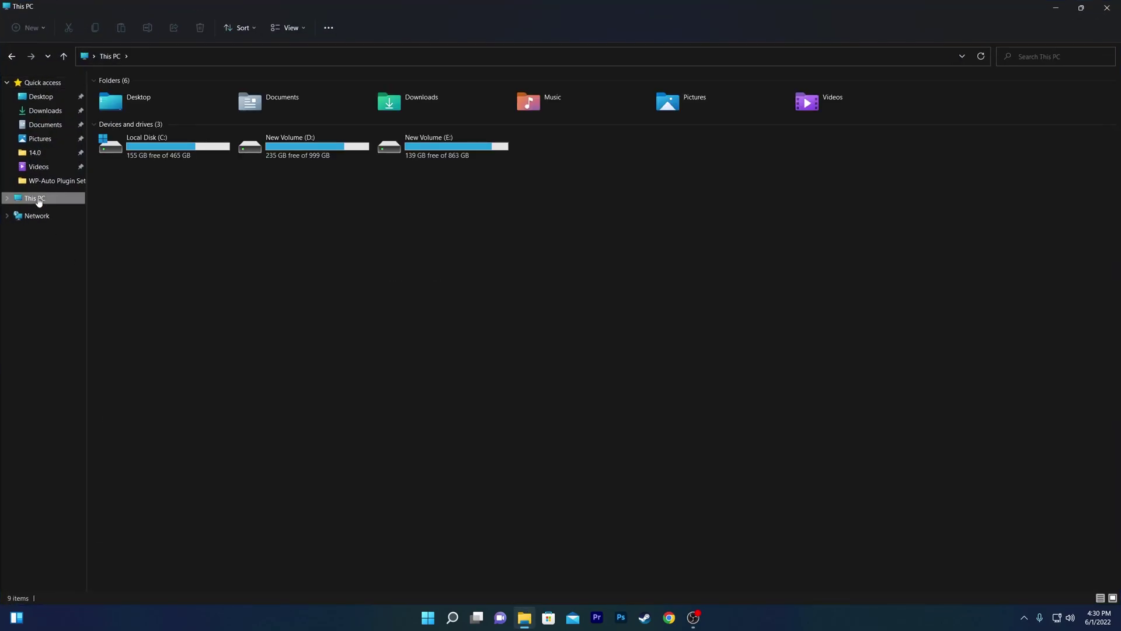
double_click(151, 140)
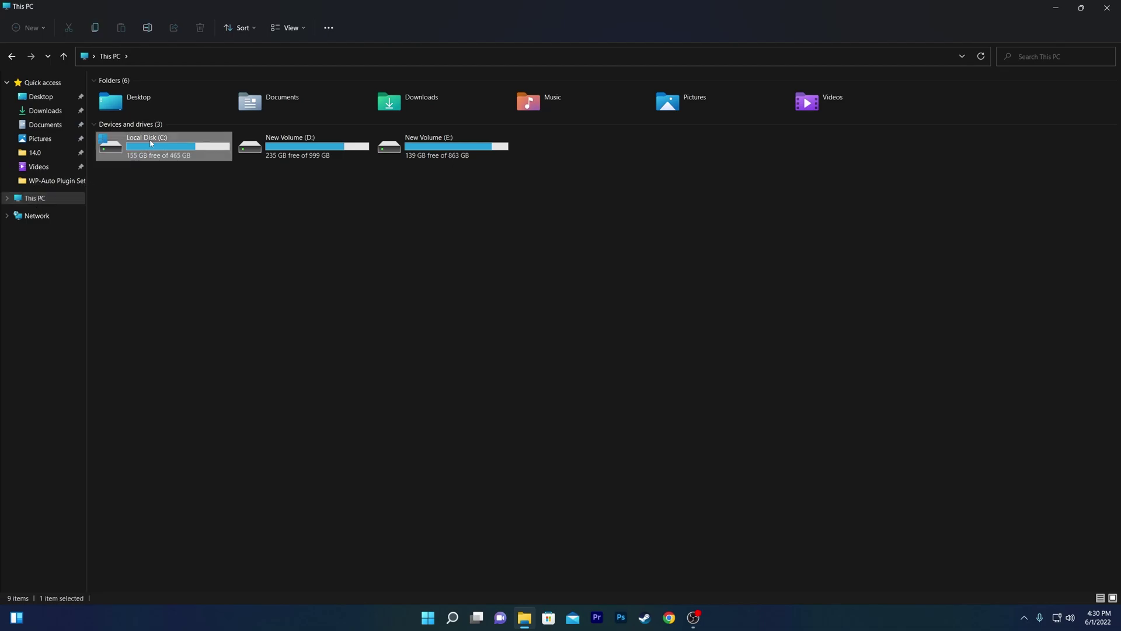
double_click(149, 136)
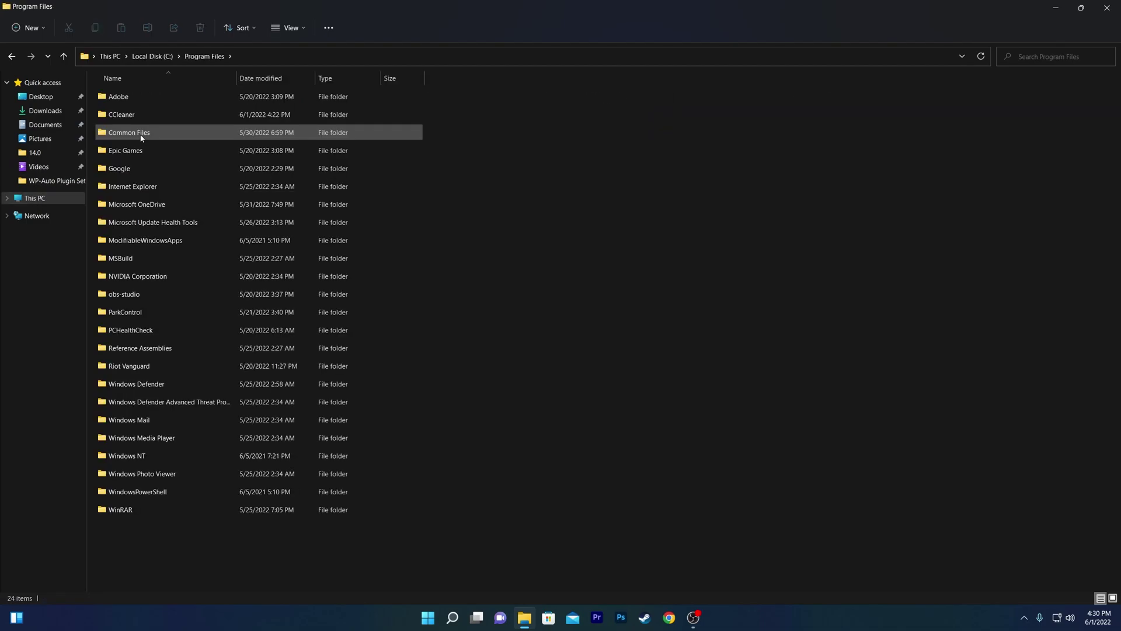
double_click(143, 153)
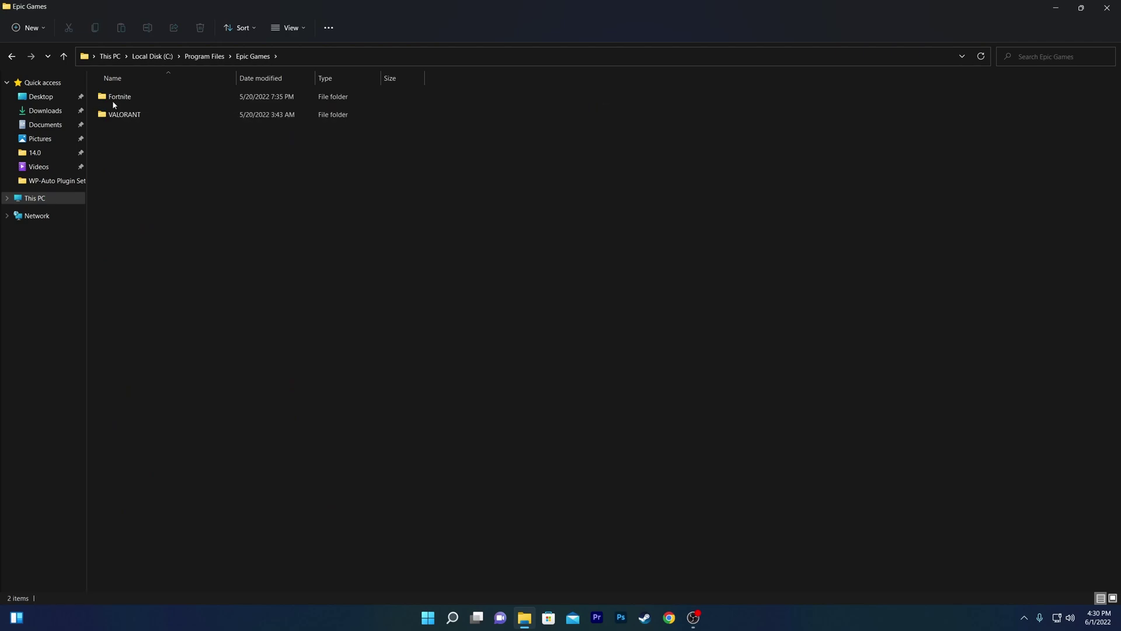
double_click(149, 100)
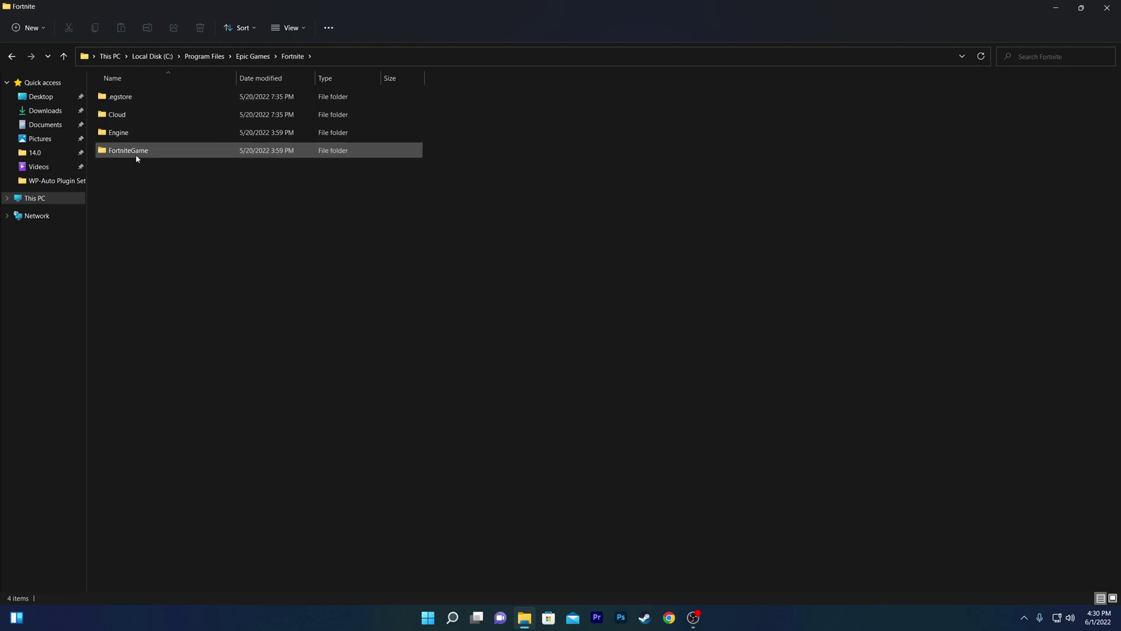
double_click(135, 153)
click(132, 99)
double_click(132, 98)
double_click(156, 111)
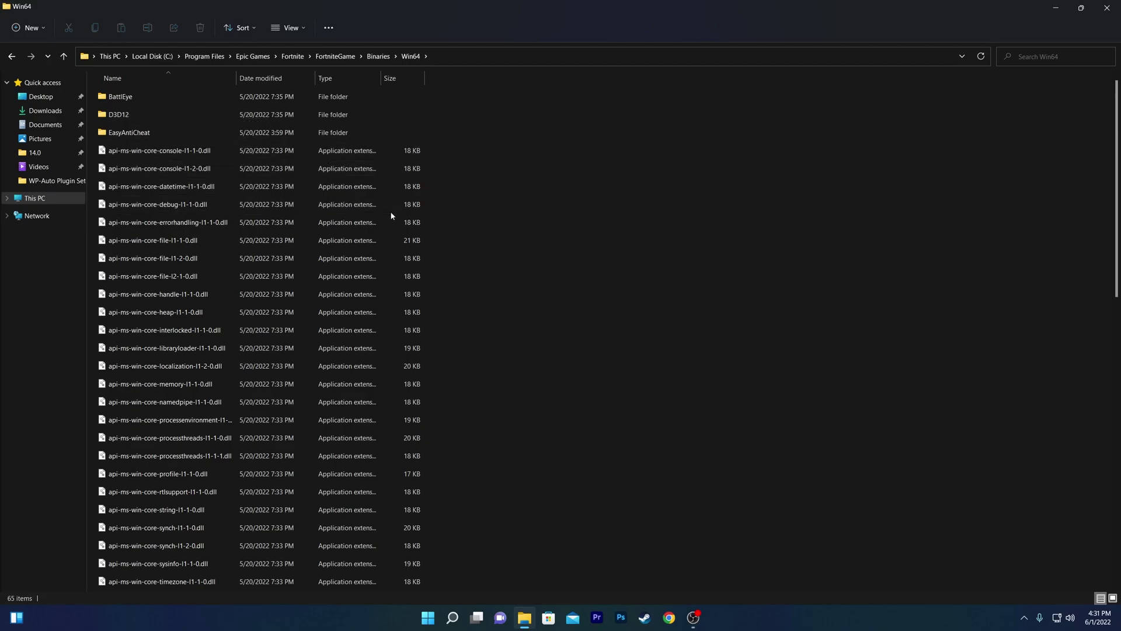
Step: Select FortniteClient-Win64-Shipping.exe in the Win64 folder
scroll(271, 274, down, 12)
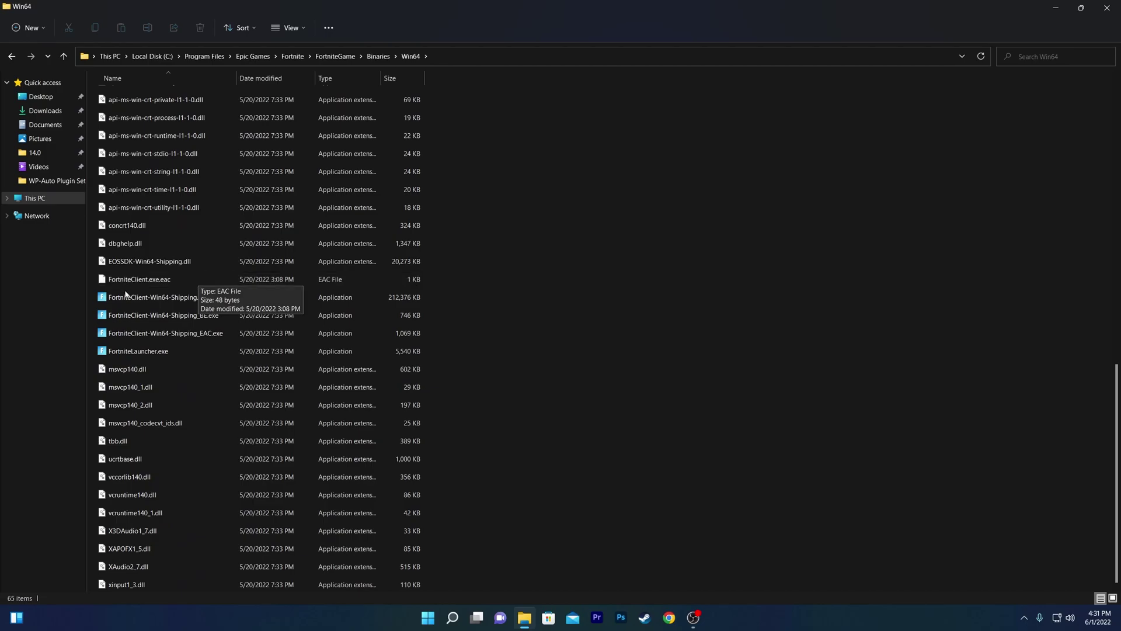
drag(444, 300, 201, 355)
click(486, 345)
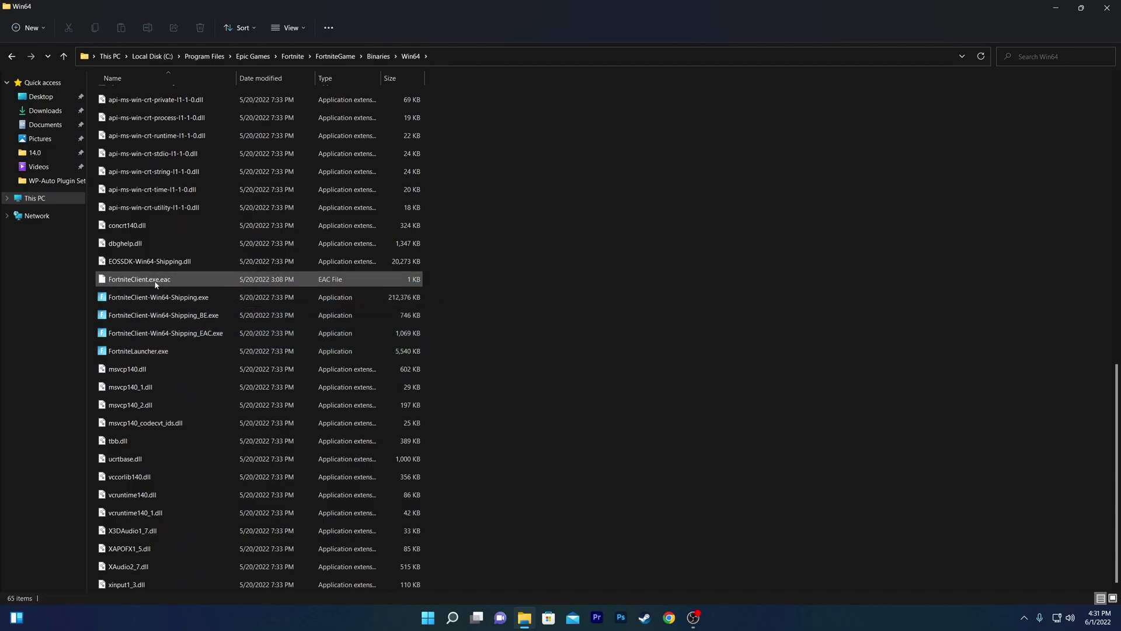
click(137, 300)
Step: Confirm FortniteClient-Win64-Shipping.exe keeps fullscreen optimizations disabled, then select all four Fortnite executables
right_click(137, 300)
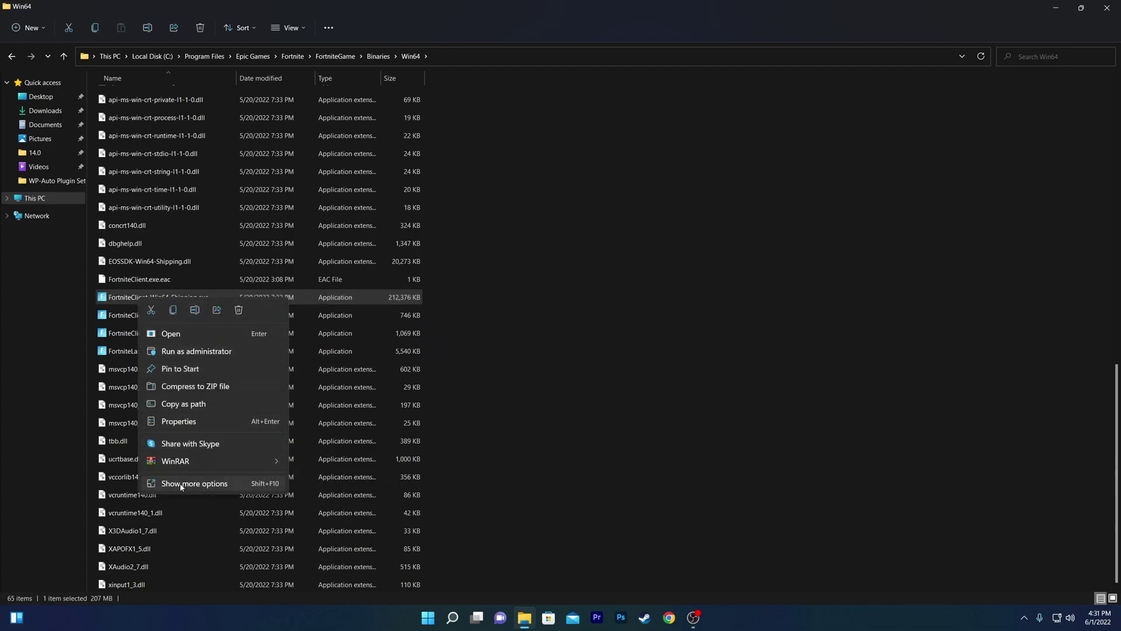
click(202, 482)
click(218, 476)
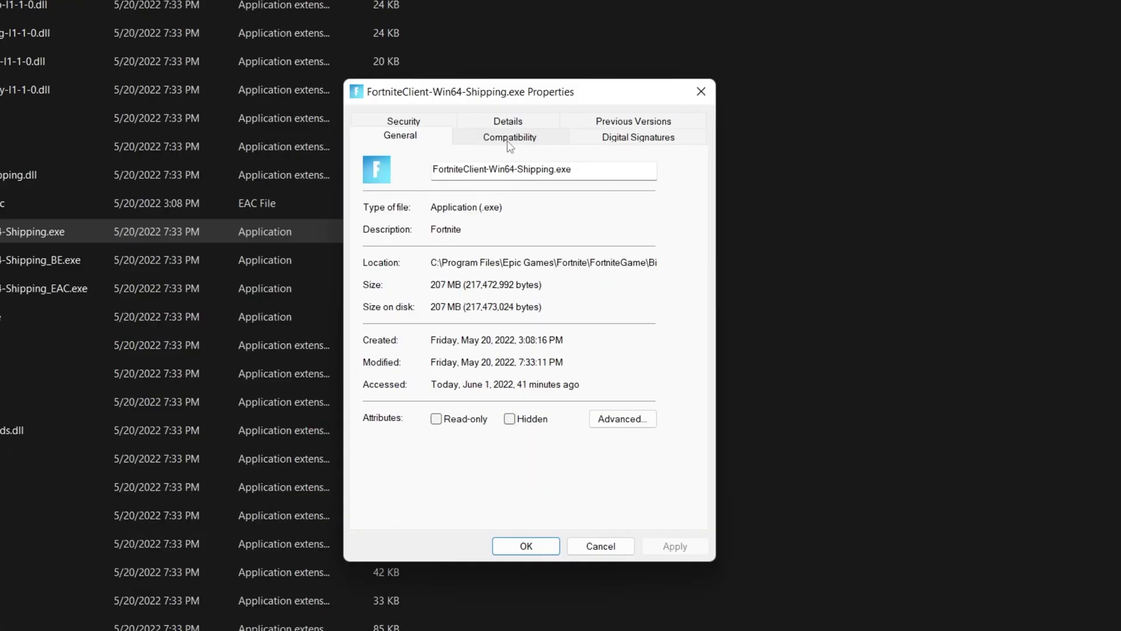
click(246, 331)
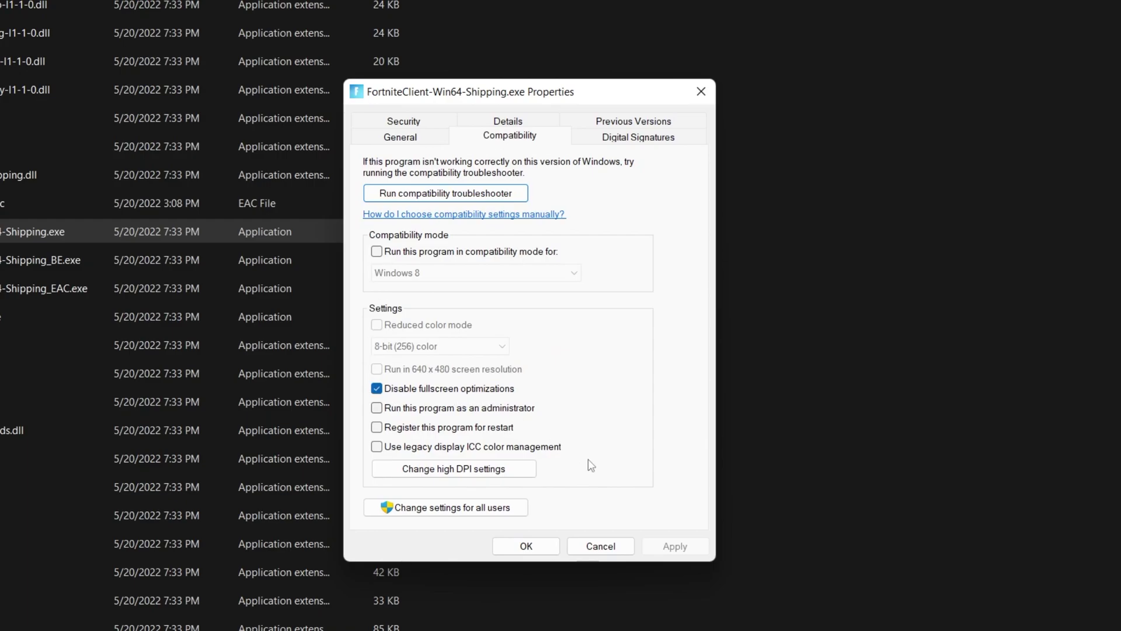
click(526, 545)
drag(428, 239, 184, 296)
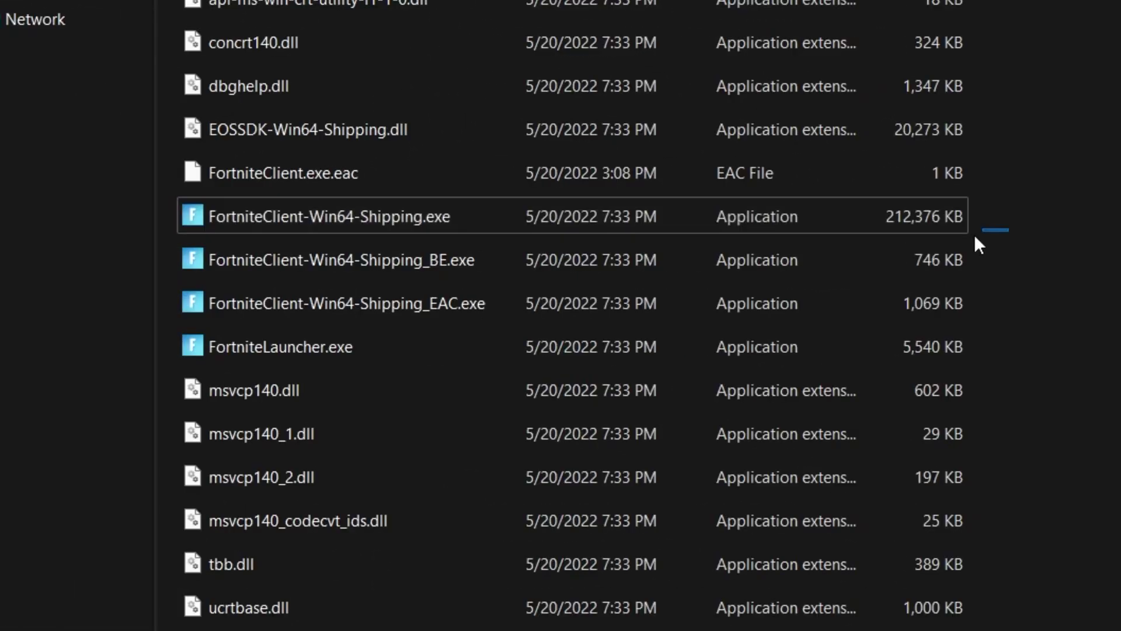
drag(635, 317, 520, 349)
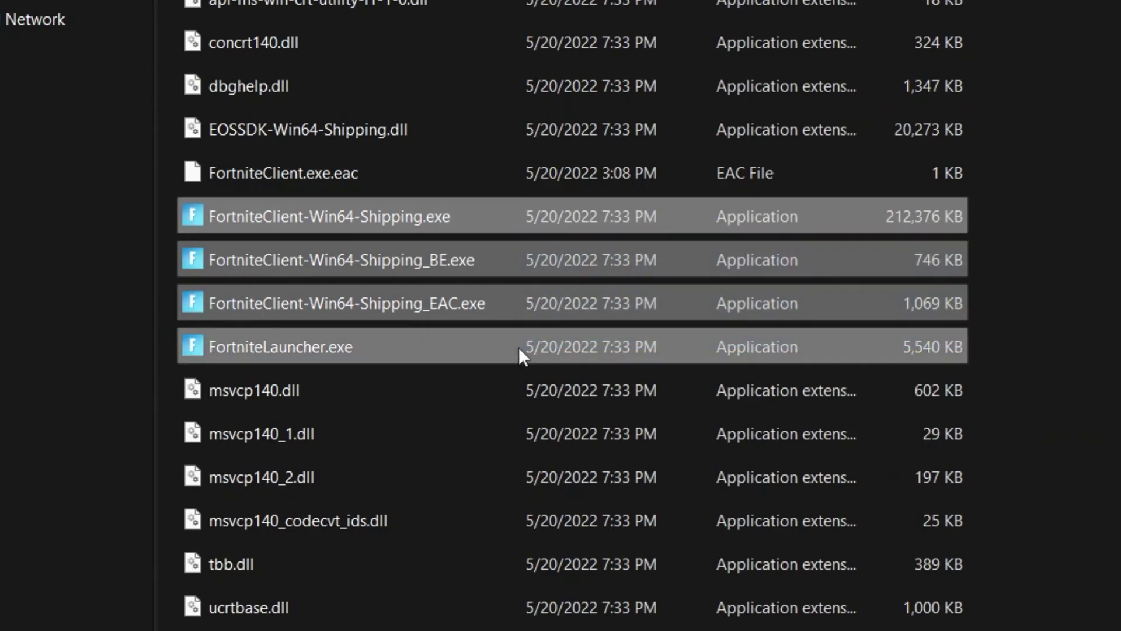